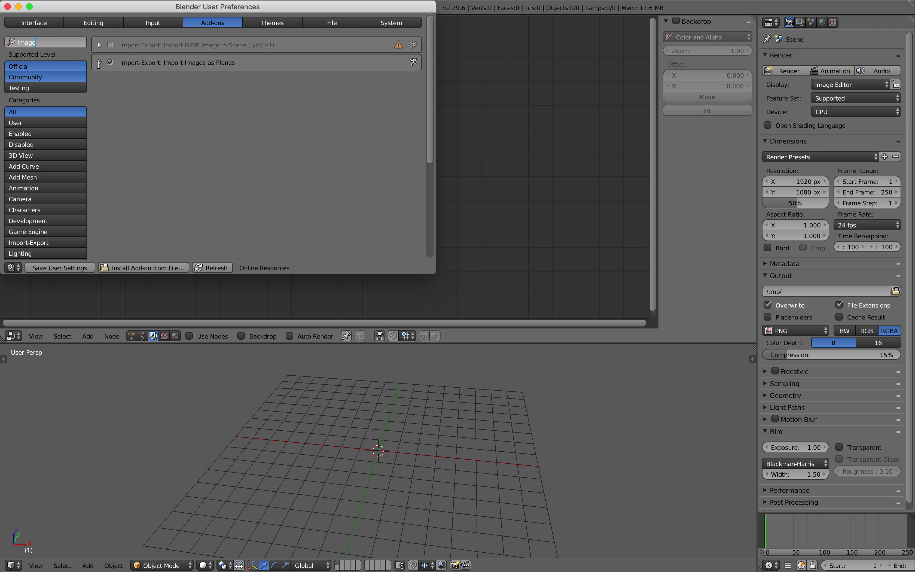
- Close the user preferences and open the Images as Planes importer
drag(55, 11, 172, 66)
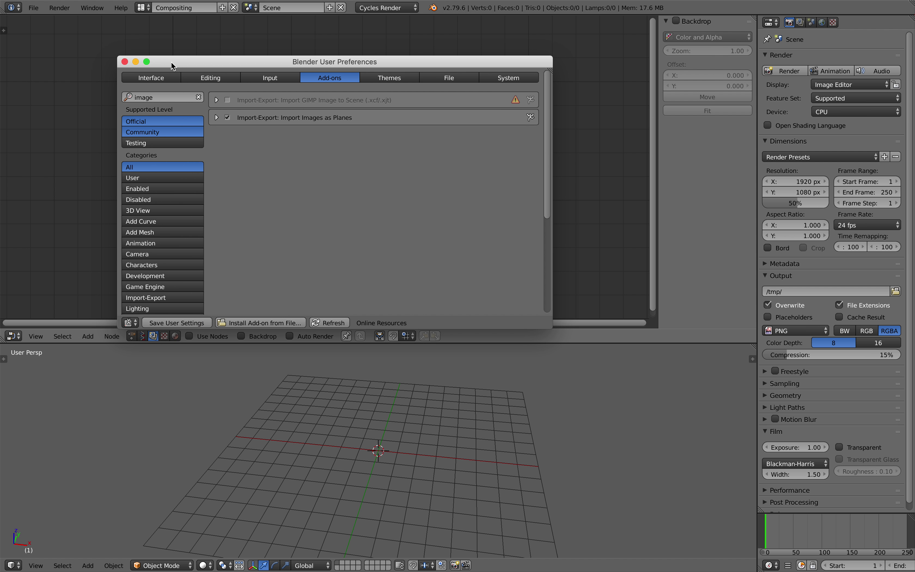
click(125, 61)
click(33, 8)
mouse_move(87, 216)
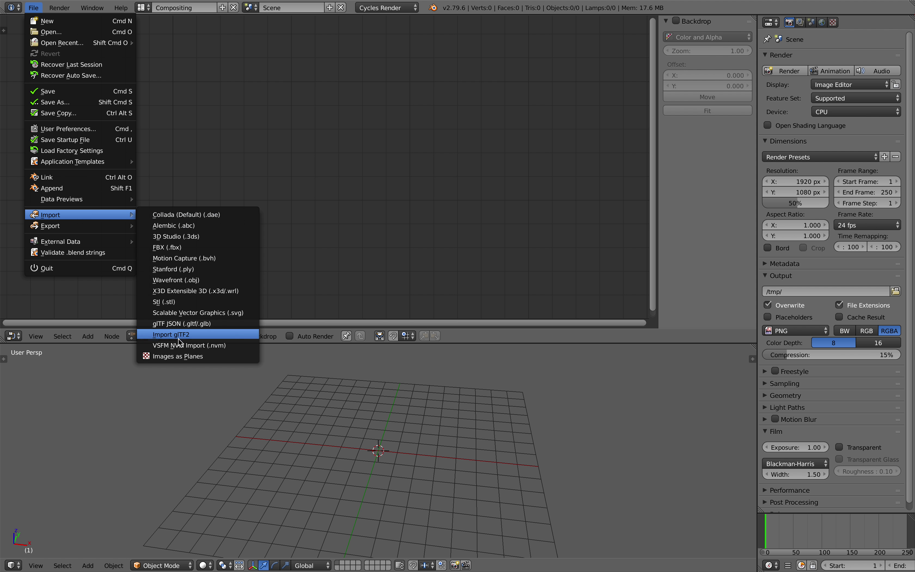
click(178, 356)
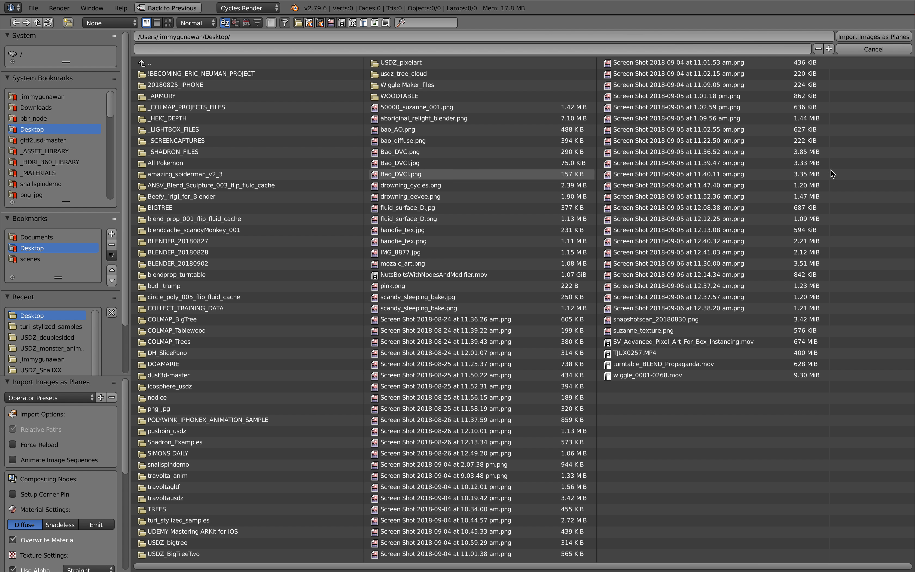
- Show the Desktop files as thumbnails and import mozaic_art.png as an image plane
click(169, 22)
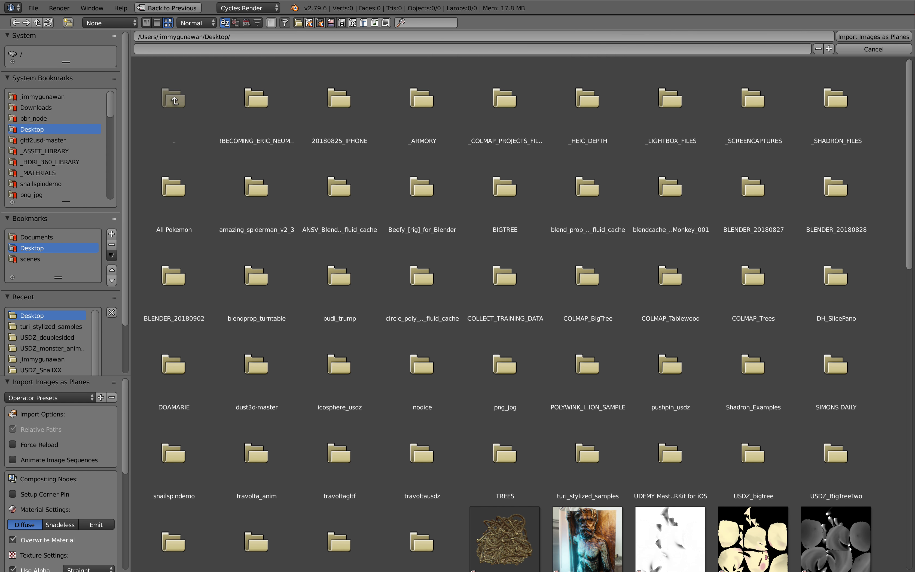
scroll(622, 351, down, 5)
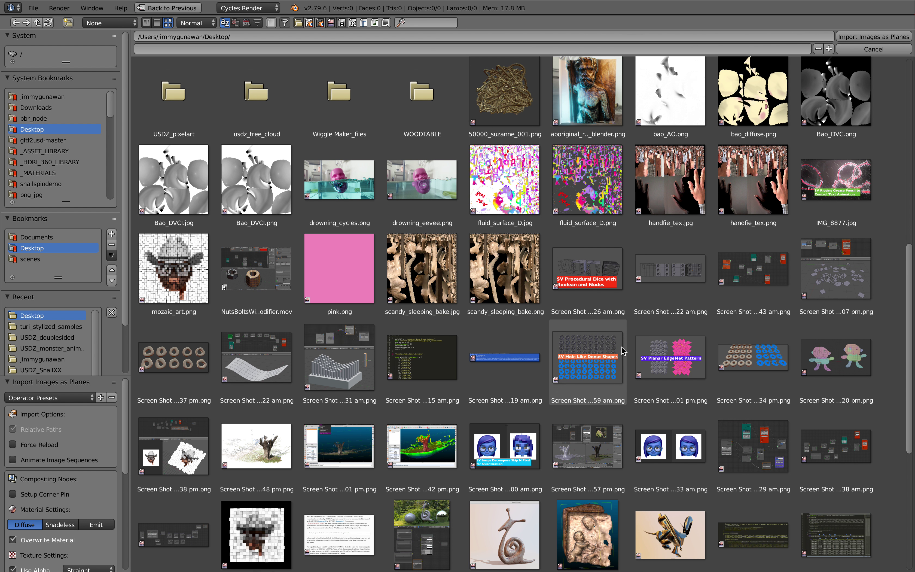
scroll(622, 351, down, 4)
scroll(630, 342, up, 2)
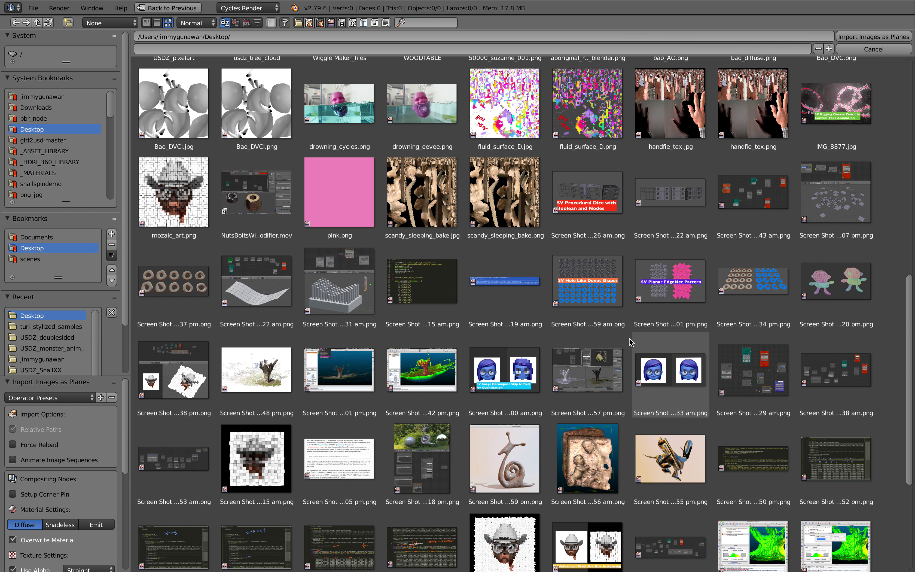
click(195, 187)
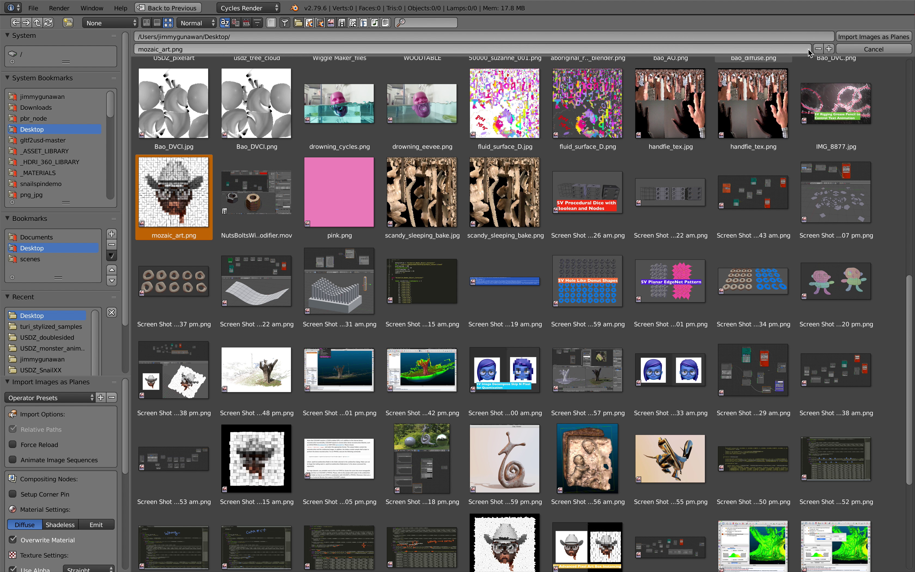
click(872, 36)
- Set the viewport shading to Texture and enlarge the 3D view by shrinking the node editor
scroll(430, 408, up, 5)
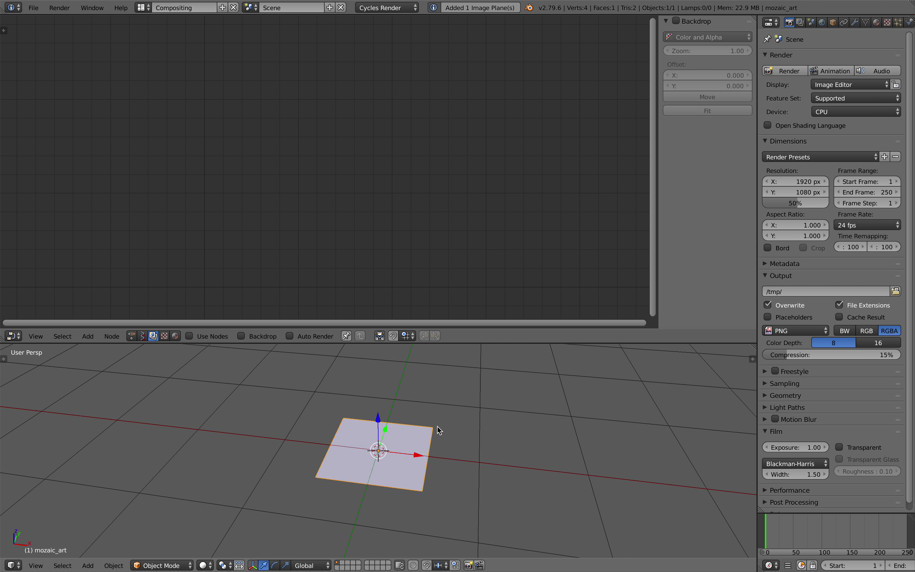
middle_drag(437, 426, 435, 443)
click(204, 565)
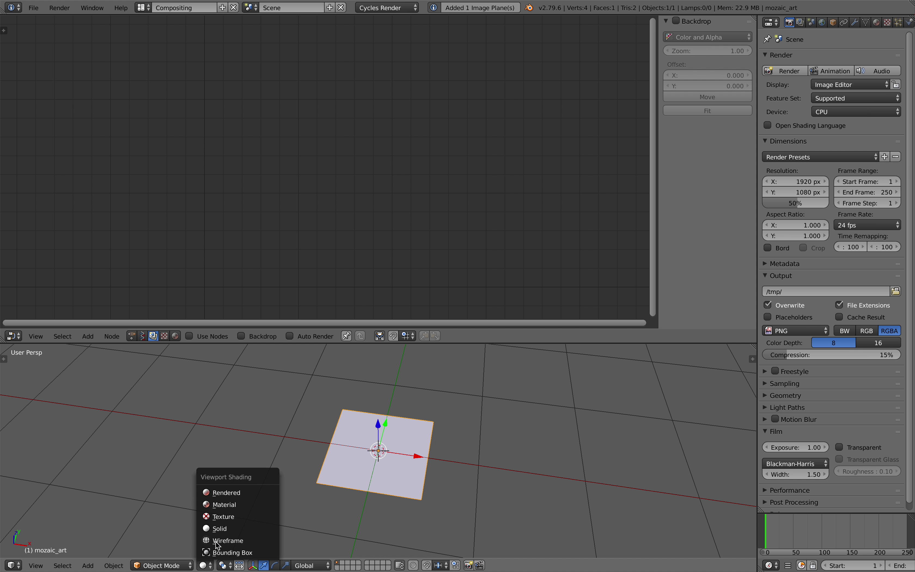
click(224, 515)
mouse_move(267, 495)
middle_down()
mouse_move(333, 495)
mouse_move(429, 355)
middle_up()
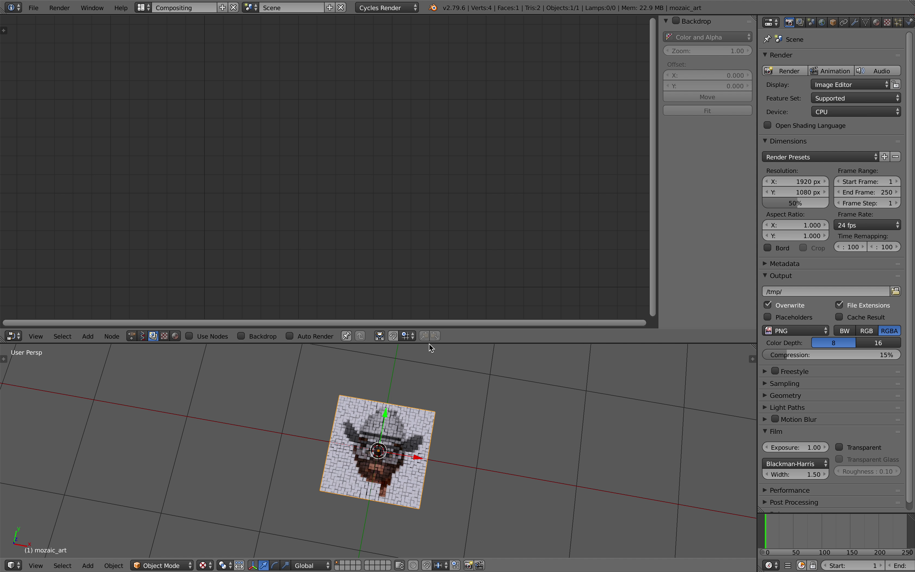
drag(429, 342, 431, 190)
scroll(465, 392, up, 2)
- Save the scene to the Desktop as simple_frame_demo_001.blend
key(ctrl+s)
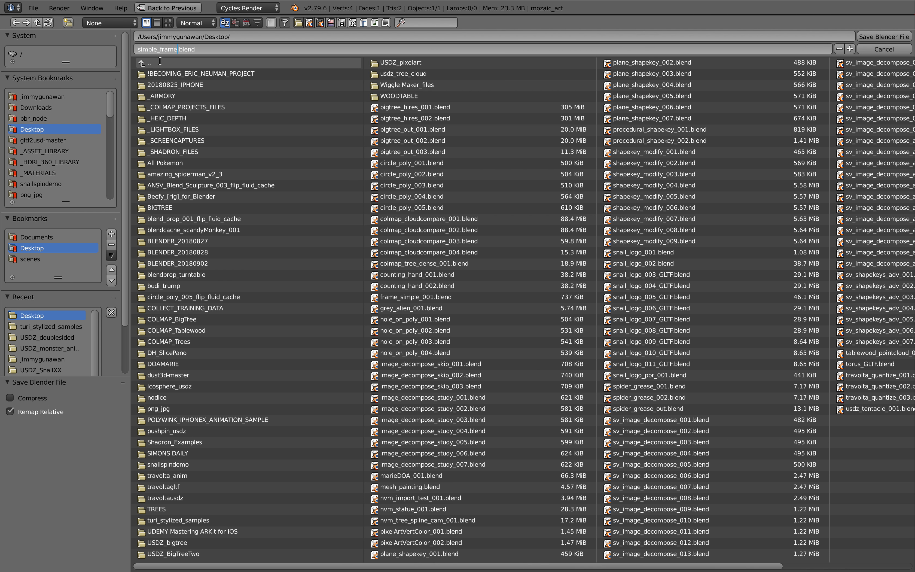
key(Return)
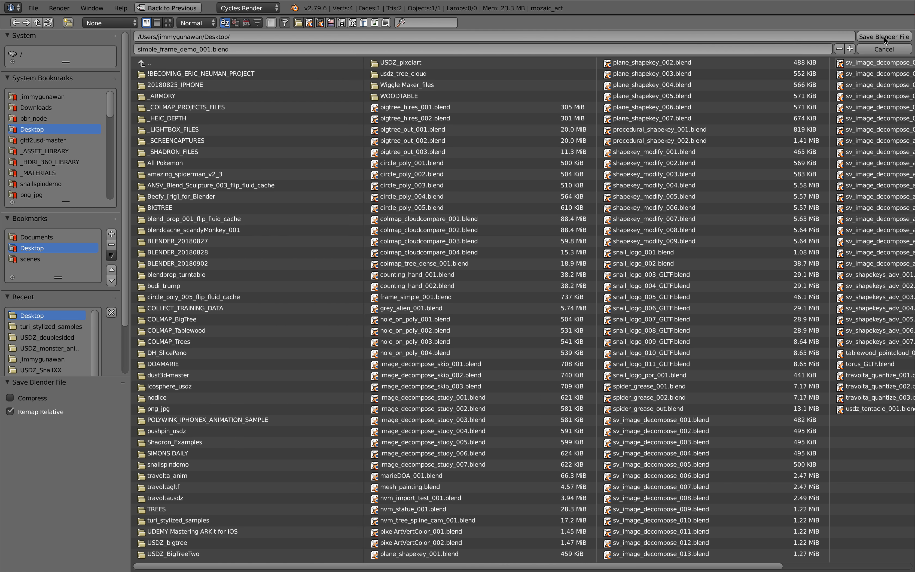
scroll(508, 308, up, 4)
middle_drag(451, 341, 372, 314)
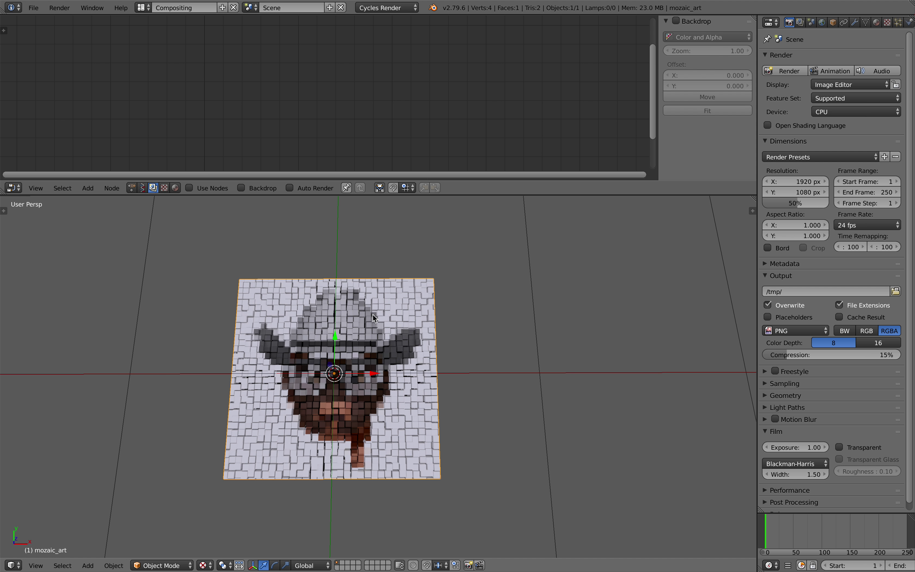
- Switch the node editor to Sverchok, create a new node tree and make the node area taller
click(141, 188)
click(213, 188)
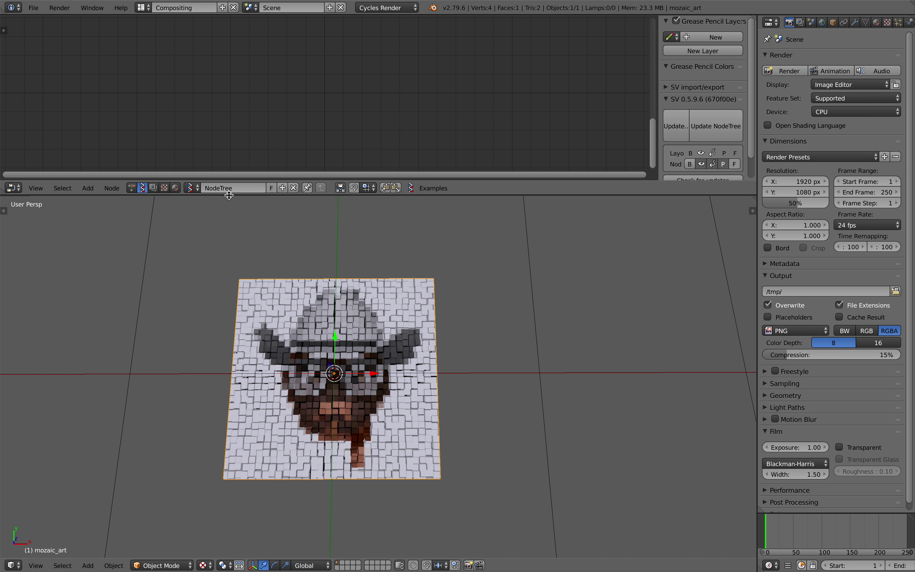
drag(234, 194, 231, 242)
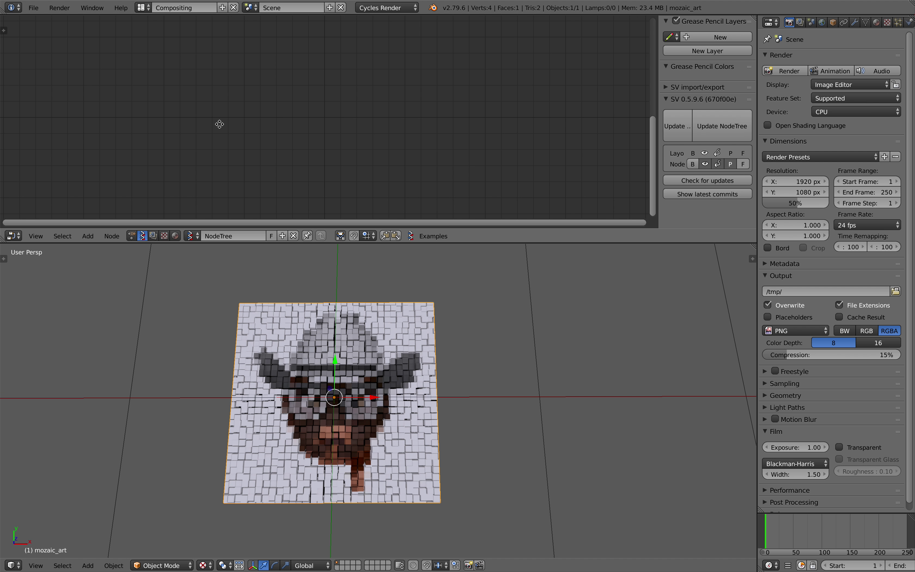
- Add an Objects in mk3 node to the Sverchok tree
key(shift+a)
click(190, 73)
text(object)
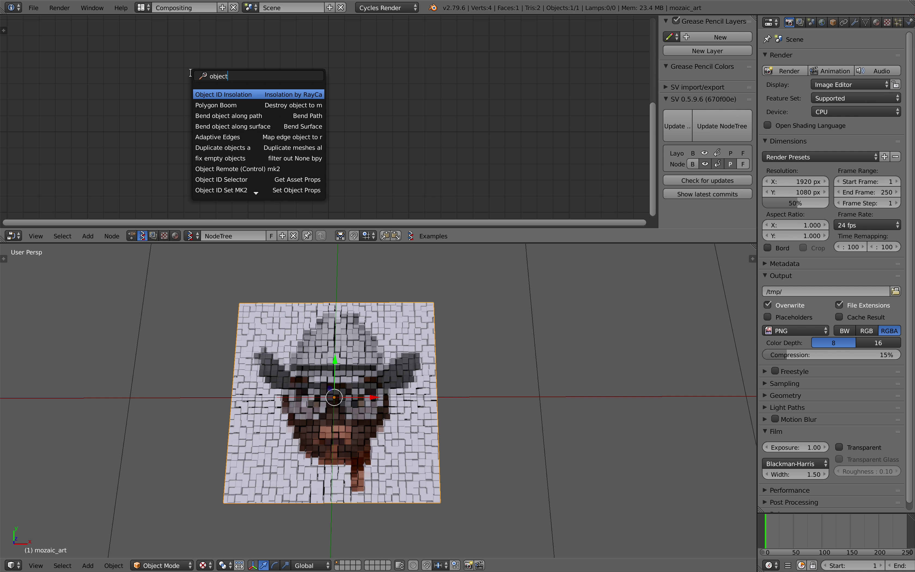
text(s i)
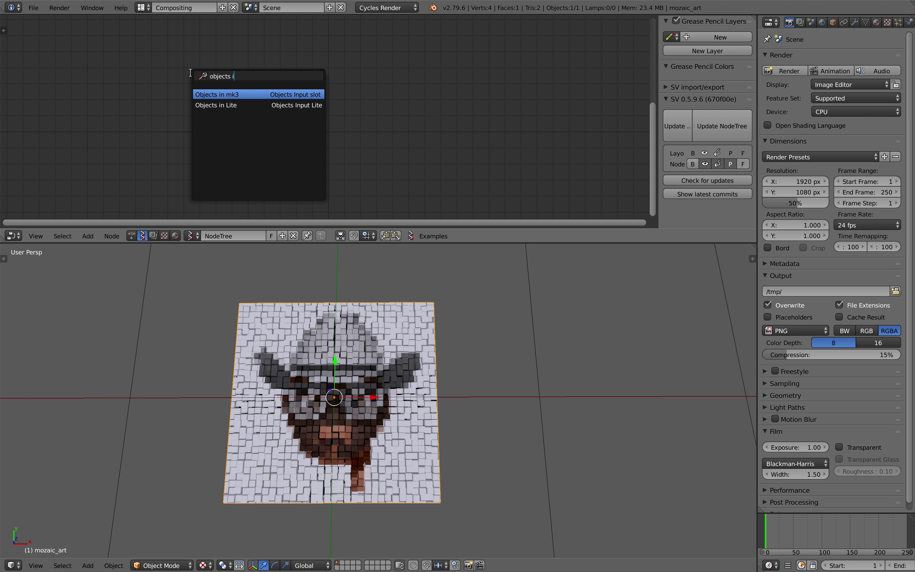
key(Return)
click(151, 65)
- Add a Viewer BMesh node and space it out below and well apart from the Objects in mk3 node
scroll(153, 73, down, 2)
middle_drag(384, 382, 359, 362)
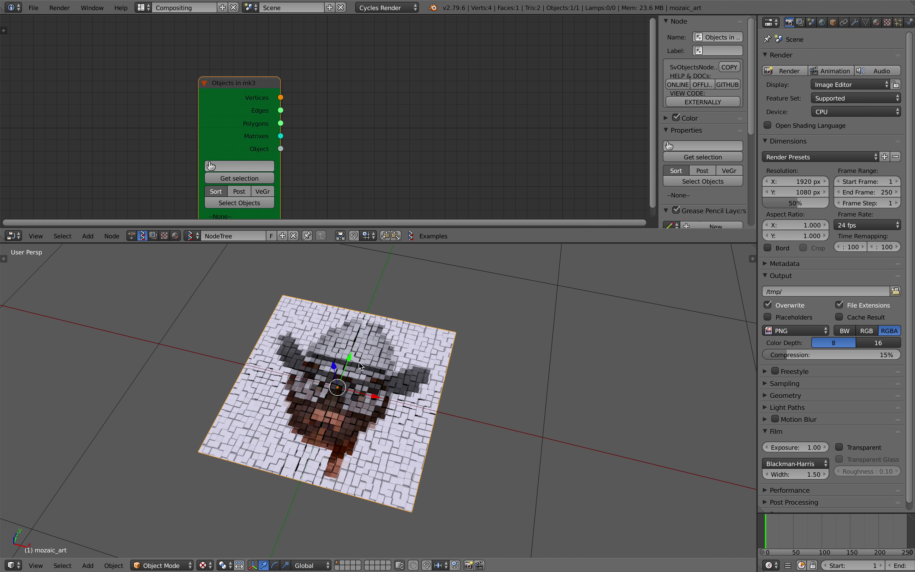
middle_drag(286, 461, 297, 470)
middle_drag(324, 179, 271, 153)
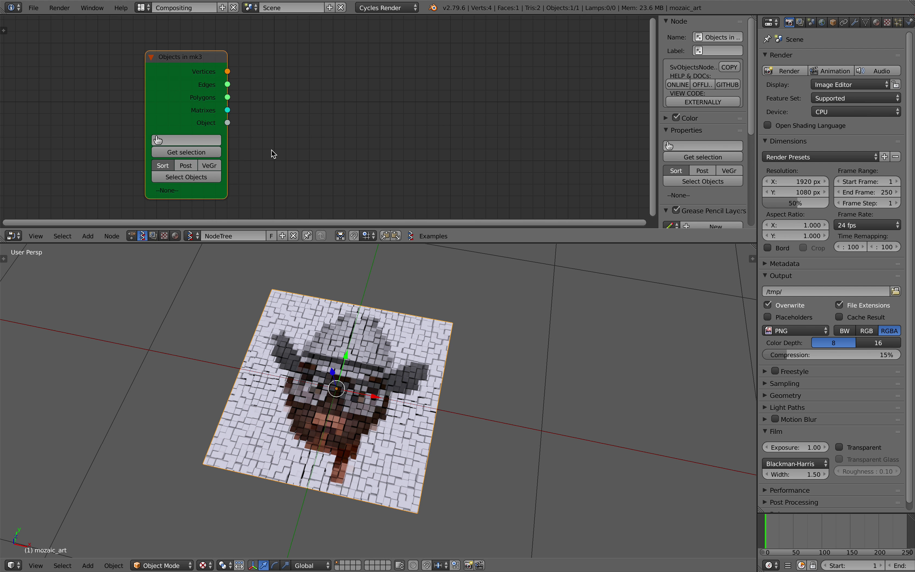
key(shift+a)
click(338, 104)
text(bm)
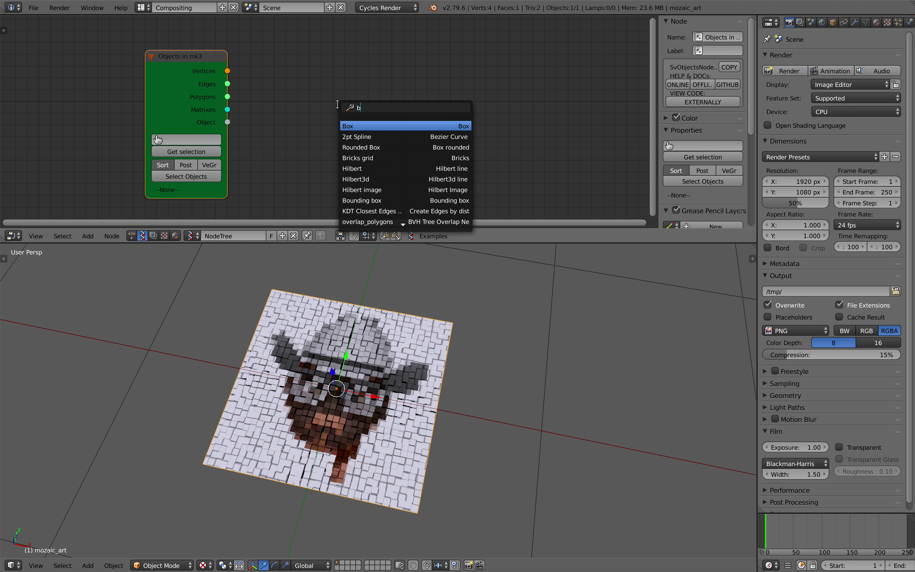
key(Return)
click(388, 59)
scroll(357, 74, down, 2)
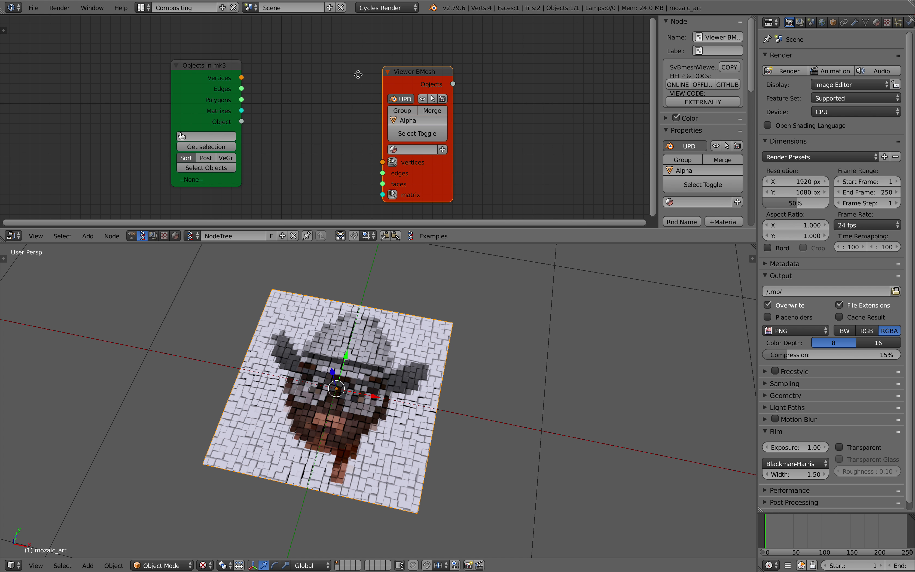
drag(214, 70, 187, 76)
drag(410, 75, 447, 167)
- Add a Viewer Draw node above the Viewer BMesh node
key(shift+a)
click(363, 64)
text(view)
key(Return)
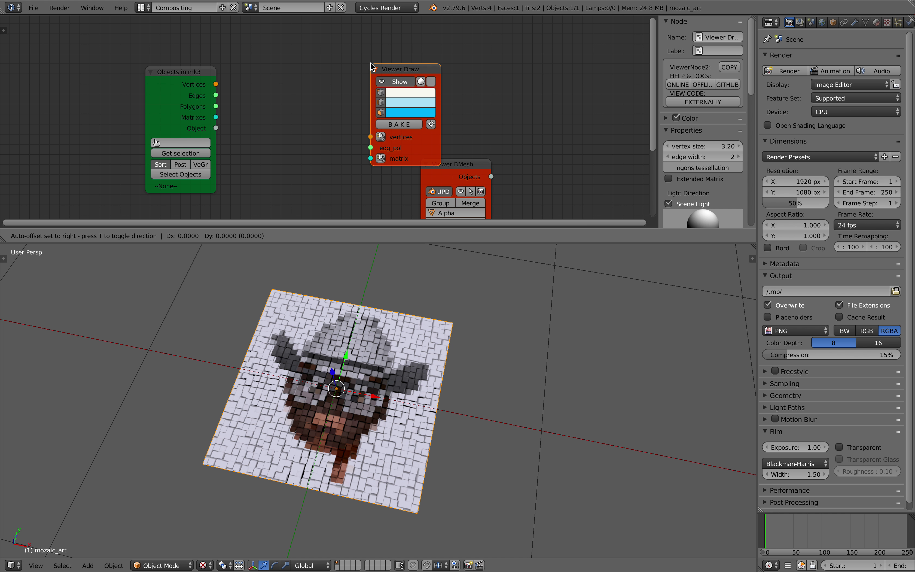
click(425, 122)
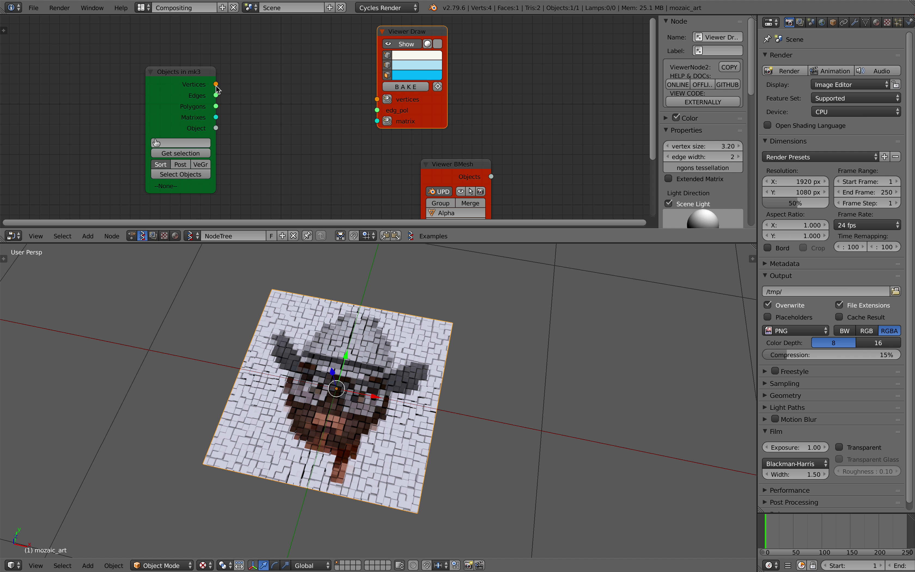
- Link the Vertices and Polygons outputs of Objects in mk3 to Viewer Draw and load the selected mozaic_art plane into it
mouse_move(216, 84)
mouse_down()
mouse_move(377, 99)
mouse_move(220, 107)
mouse_up()
middle_drag(356, 359, 277, 382)
key(ctrl+s)
click(357, 326)
click(185, 153)
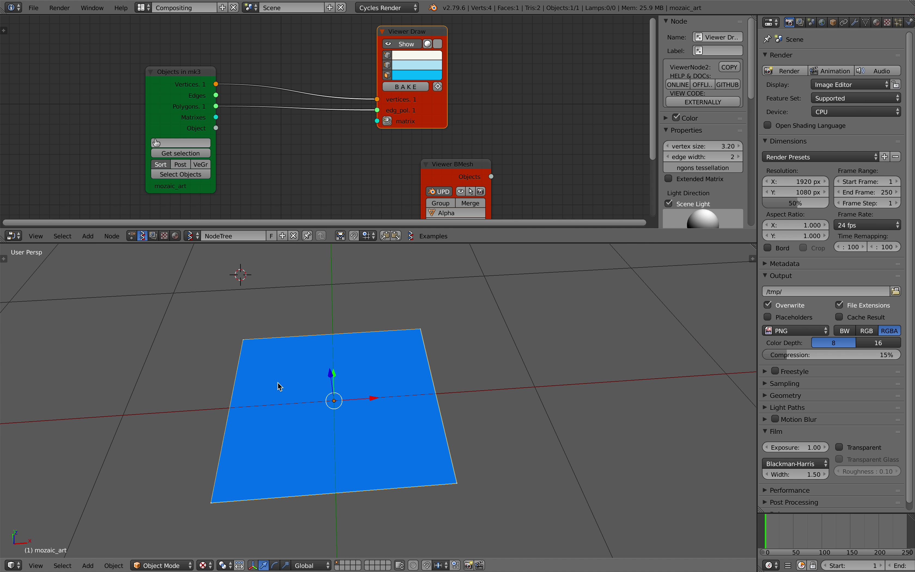
- Save over simple_frame_demo_001.blend and move both viewer nodes farther from the Objects in mk3 node
middle_drag(408, 350, 400, 359)
key(ctrl+s)
click(399, 359)
middle_drag(281, 397, 271, 402)
key(ctrl+s)
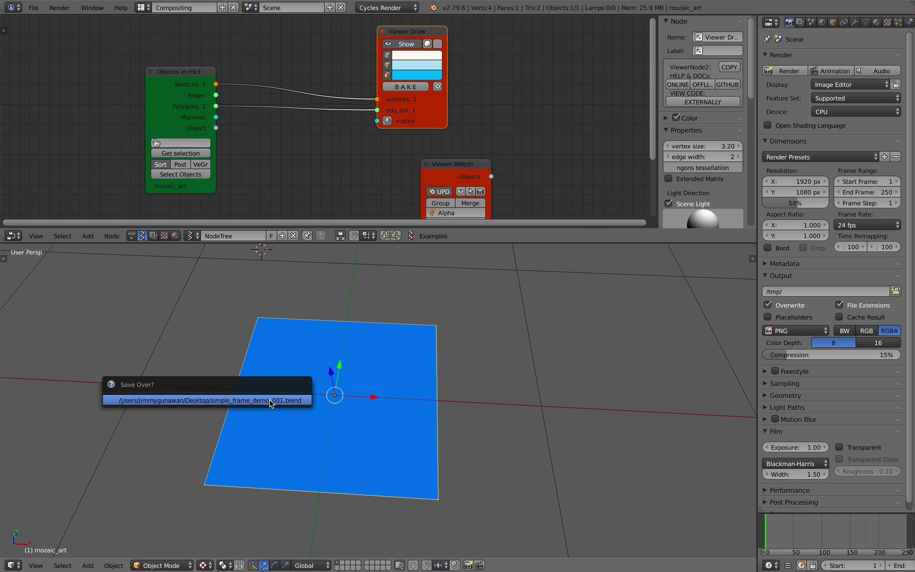
click(272, 403)
drag(408, 126, 434, 120)
drag(450, 174, 467, 187)
key(ctrl+s)
click(445, 179)
- Add an Offset line node between Objects in mk3 and Viewer Draw
key(shift+a)
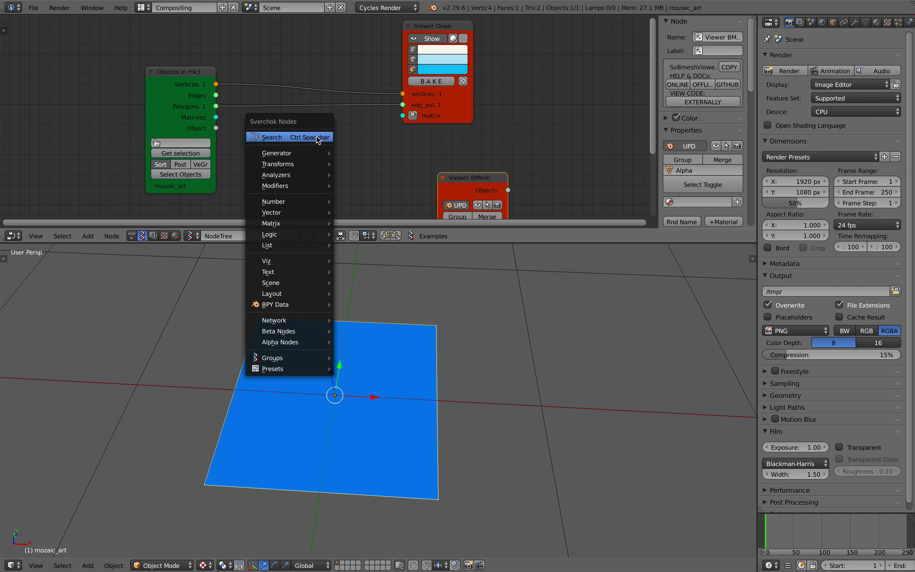
click(315, 136)
text(off)
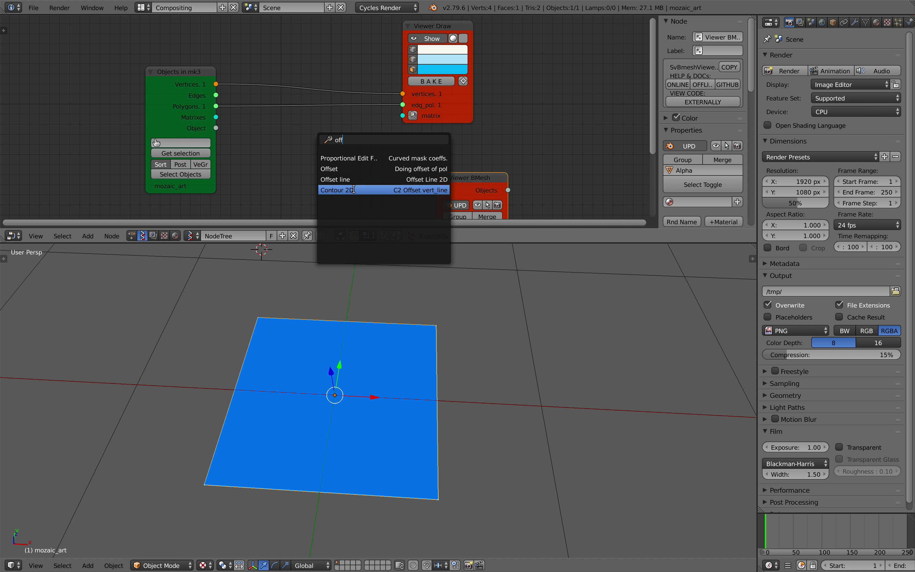
click(363, 176)
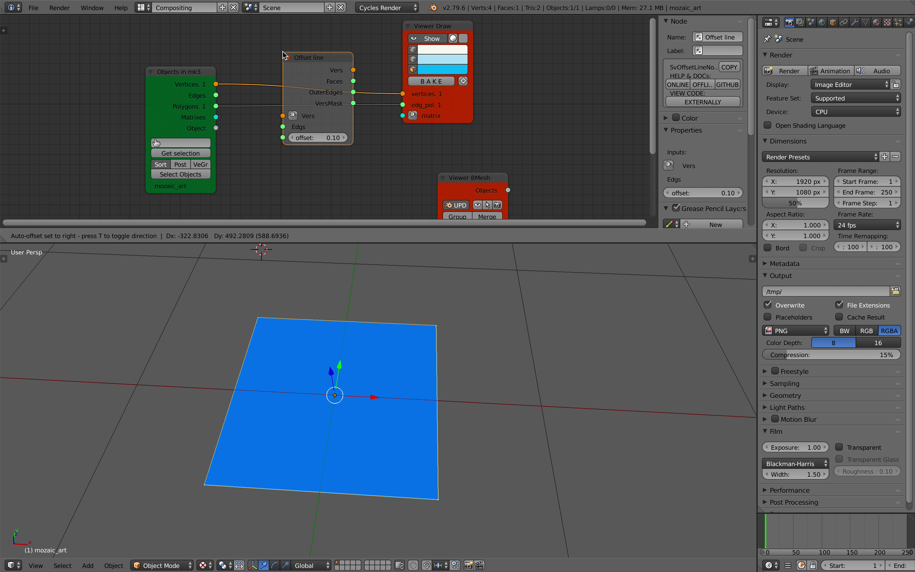
click(345, 161)
- Feed the plane's vertices and edges into Offset line, link its Vers and OuterEdges outputs to Viewer Draw, and save
drag(215, 97, 282, 126)
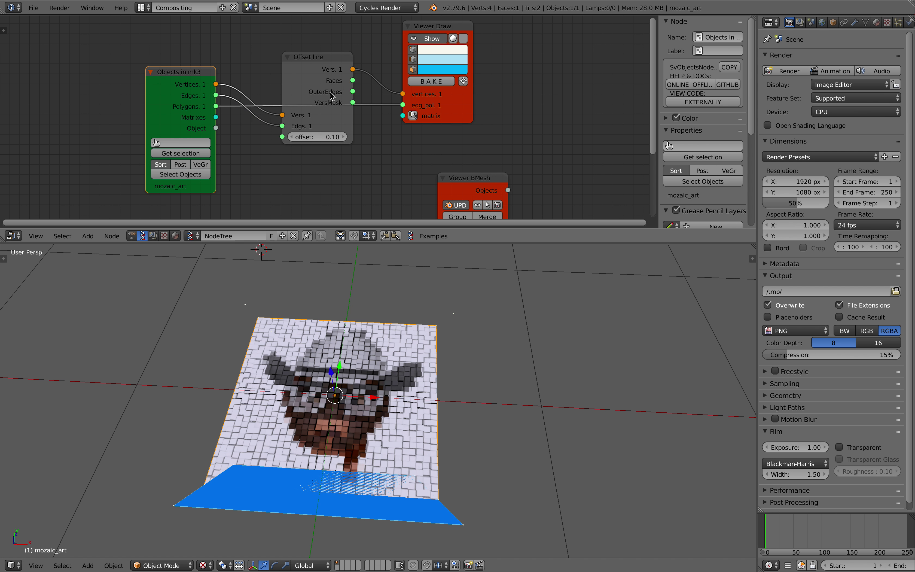
drag(354, 92, 401, 104)
drag(330, 68, 327, 60)
key(ctrl+s)
click(400, 286)
- Link the Faces output of Offset line to Viewer Draw's edg_pol input and set the offset to 0.06
mouse_move(311, 129)
mouse_down()
mouse_move(328, 129)
mouse_move(305, 129)
mouse_up()
middle_drag(355, 363, 374, 341)
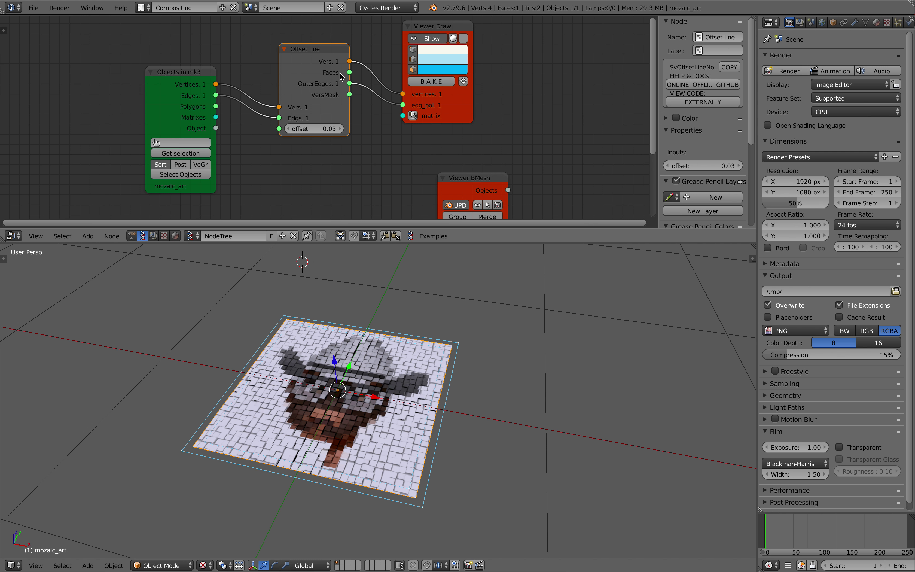
drag(348, 73, 403, 105)
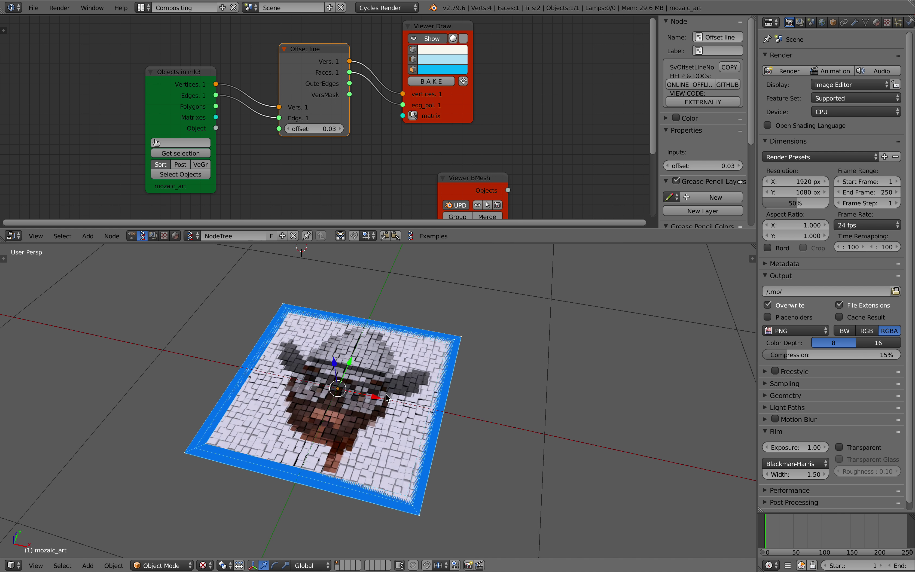
drag(314, 129, 325, 128)
middle_drag(366, 333, 356, 353)
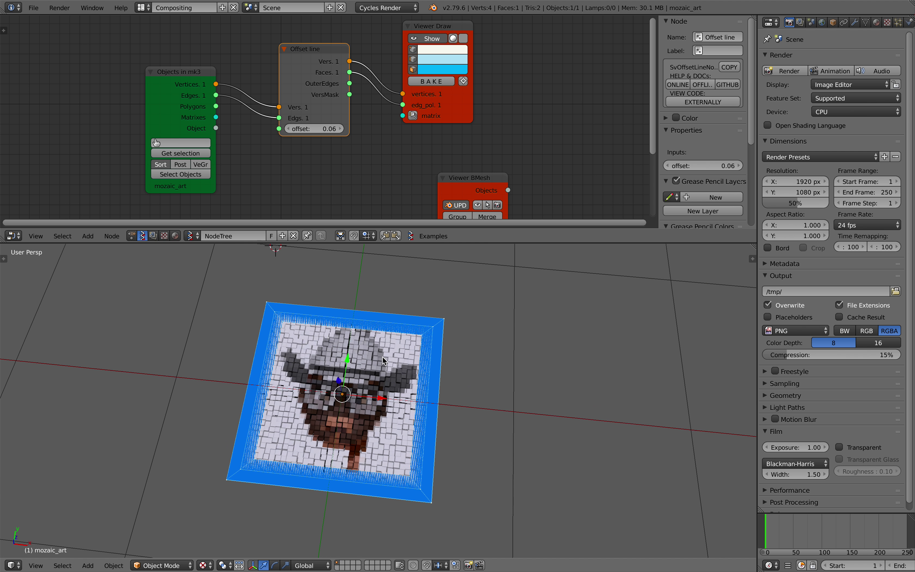
scroll(357, 353, up, 1)
middle_drag(453, 323, 444, 347)
- Move Viewer Draw aside and insert a Solidify node between Offset line and Viewer Draw
mouse_move(445, 84)
mouse_down()
mouse_move(500, 79)
mouse_move(560, 92)
mouse_up()
click(471, 180)
key(alt+space)
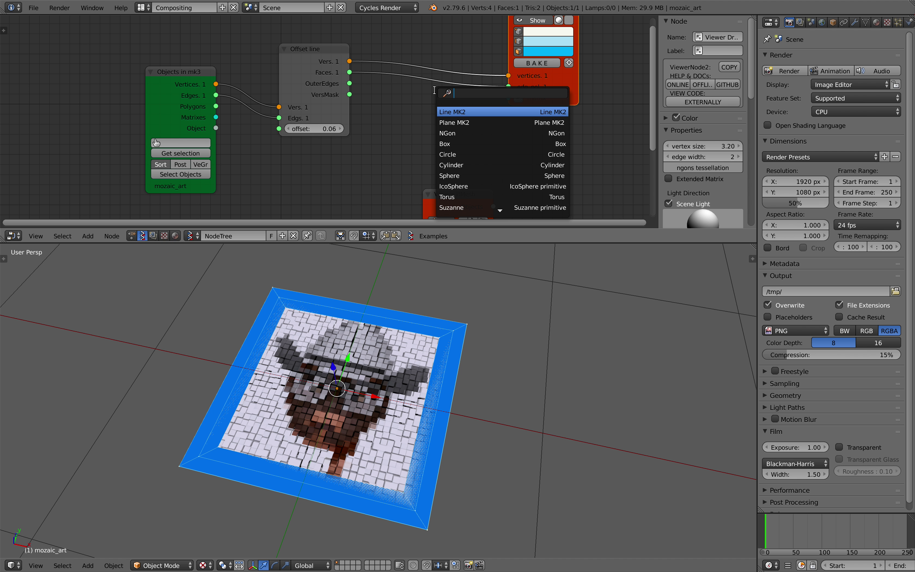
text(spli)
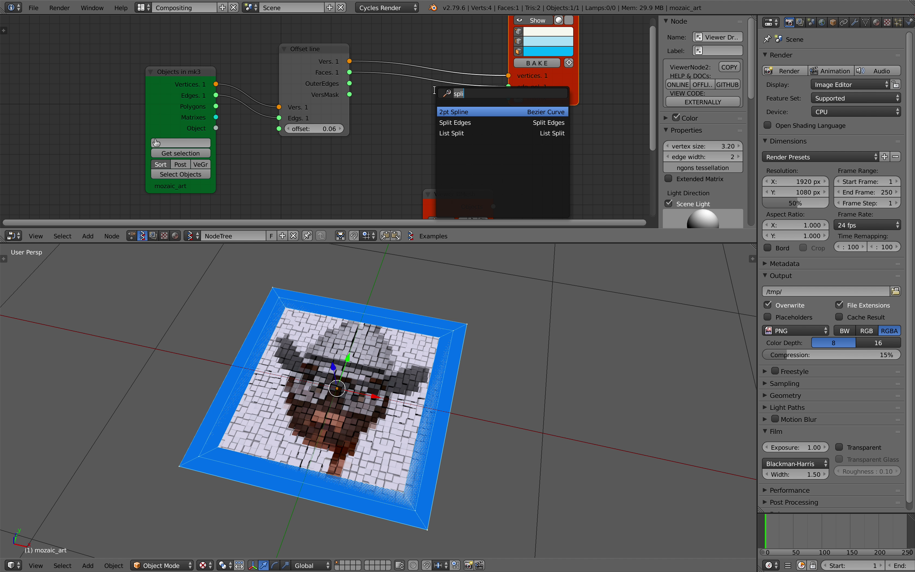
key(BackSpace)
key(BackSpace)
key(BackSpace)
key(BackSpace)
text(soli)
key(Return)
click(400, 223)
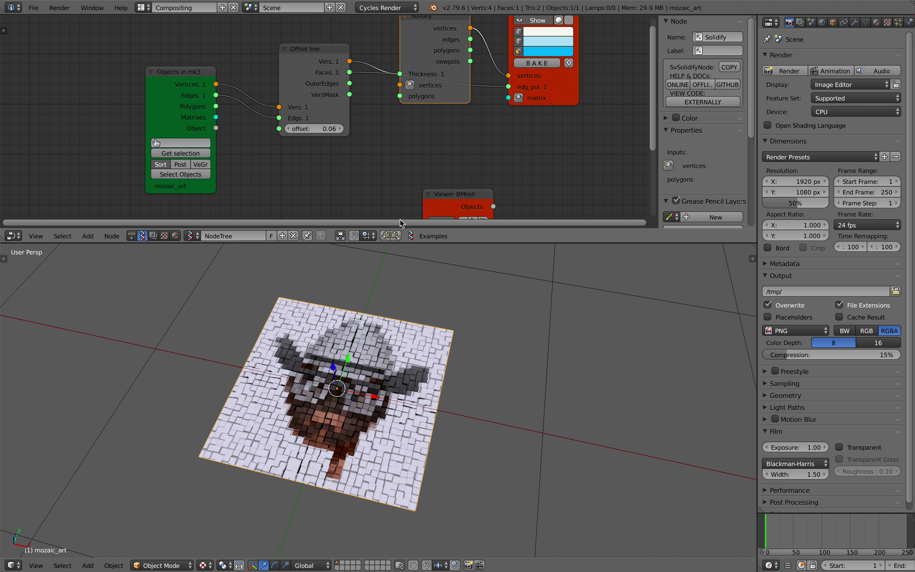
- Route vertices and polygons from Offset line through Solidify to Viewer Draw, and set the Solidify thickness to 0.08
drag(400, 74, 397, 97)
drag(468, 50, 507, 86)
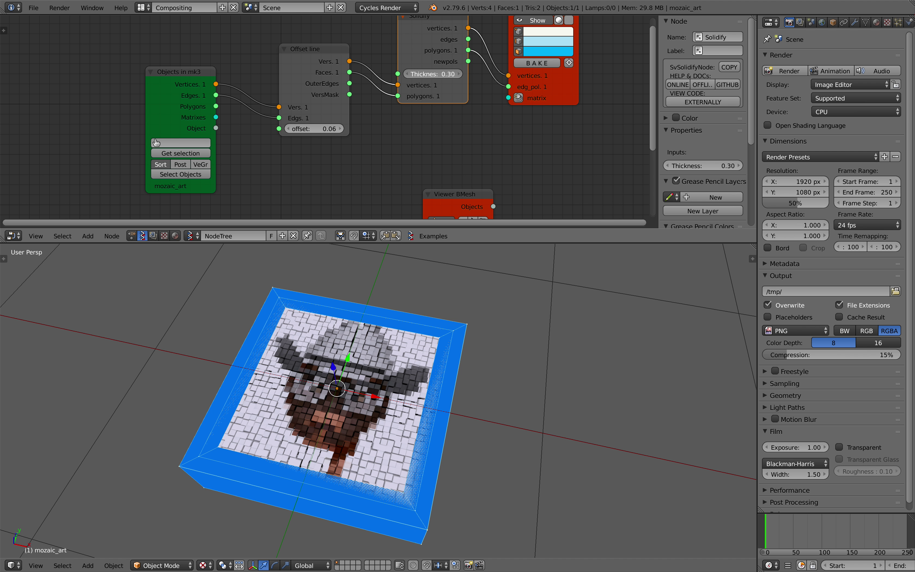
mouse_move(483, 398)
middle_down()
mouse_move(490, 361)
mouse_move(483, 393)
middle_up()
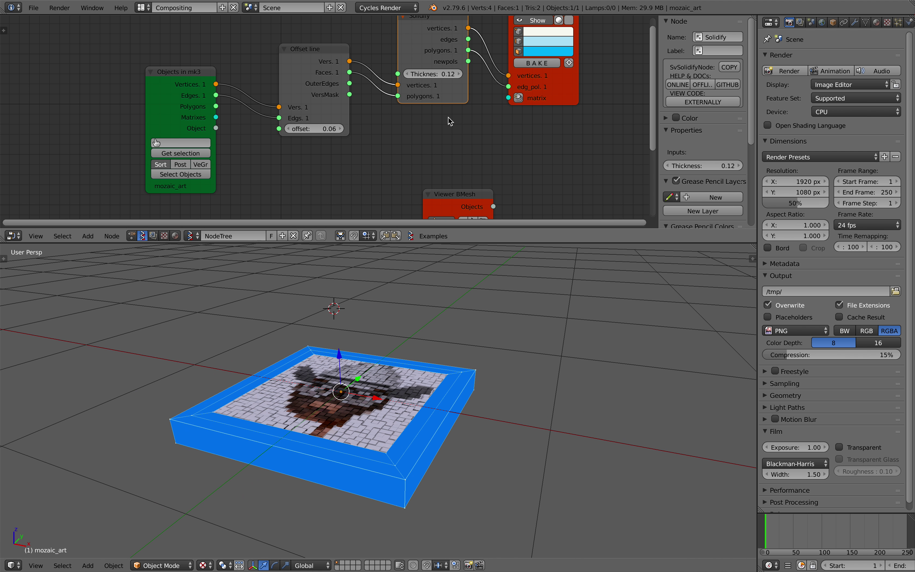
middle_drag(483, 287, 493, 336)
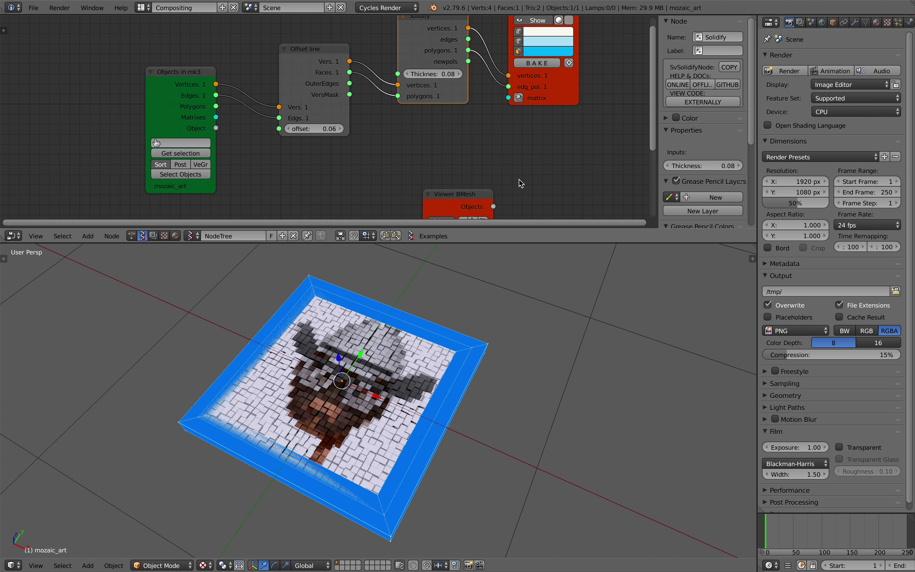
- Move the Viewer Draw node farther from Solidify and save over the existing file
drag(544, 99, 580, 92)
middle_drag(540, 104, 517, 161)
key(ctrl+s)
click(516, 161)
- Insert a Flip normals node on the vertices link between Offset line and Solidify
drag(412, 111, 435, 111)
key(shift+a)
click(355, 96)
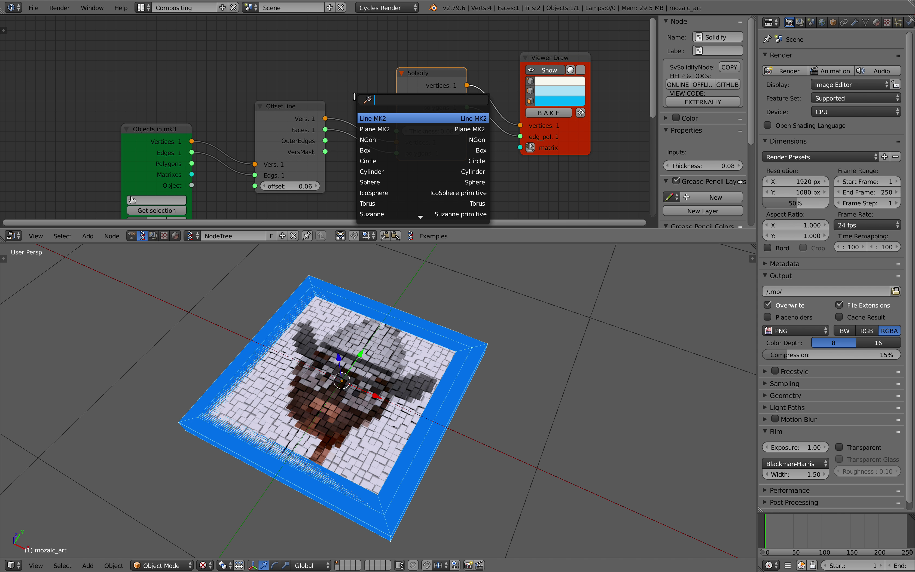
text(flio)
key(BackSpace)
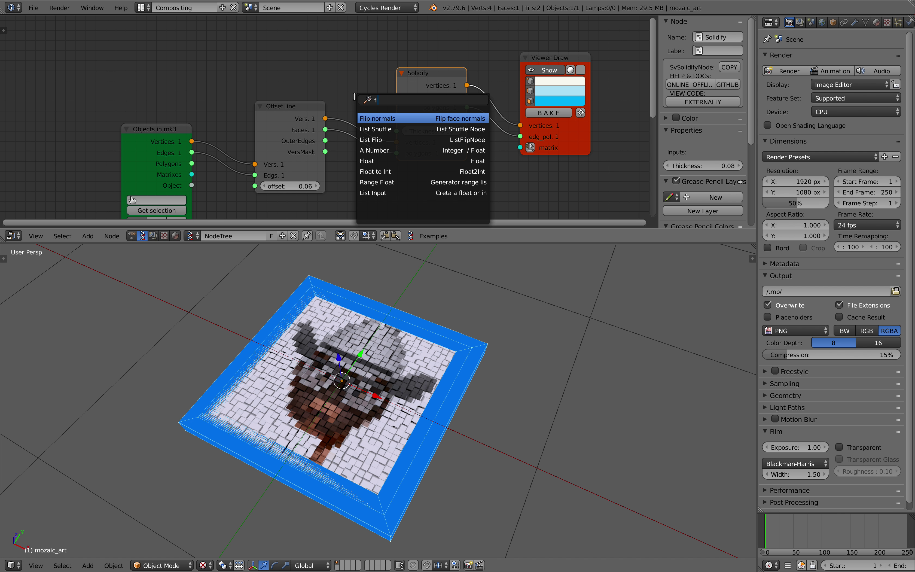
key(Return)
click(367, 113)
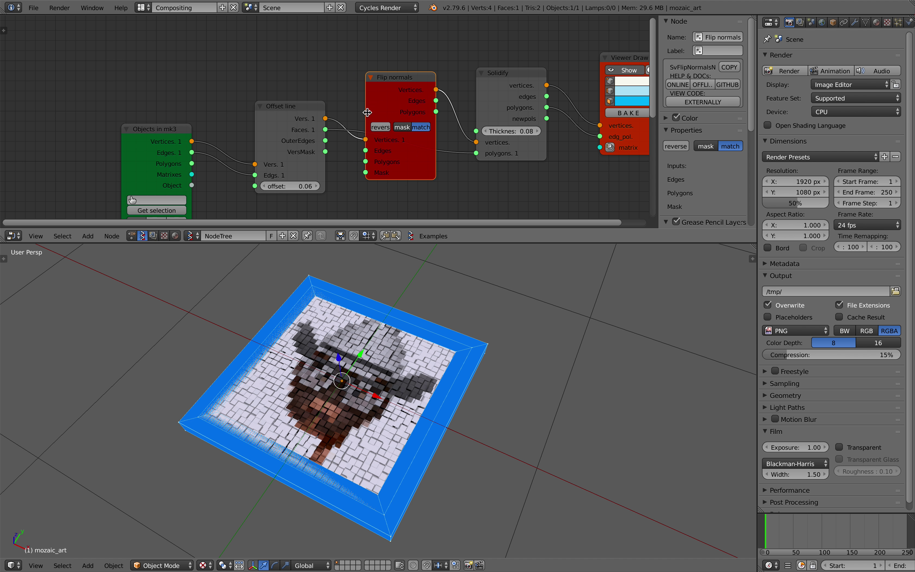
- Link Offset line's Faces to Flip normals' Polygons input, and its Polygons output to Solidify's polygons input
drag(331, 143, 365, 161)
drag(436, 112, 444, 122)
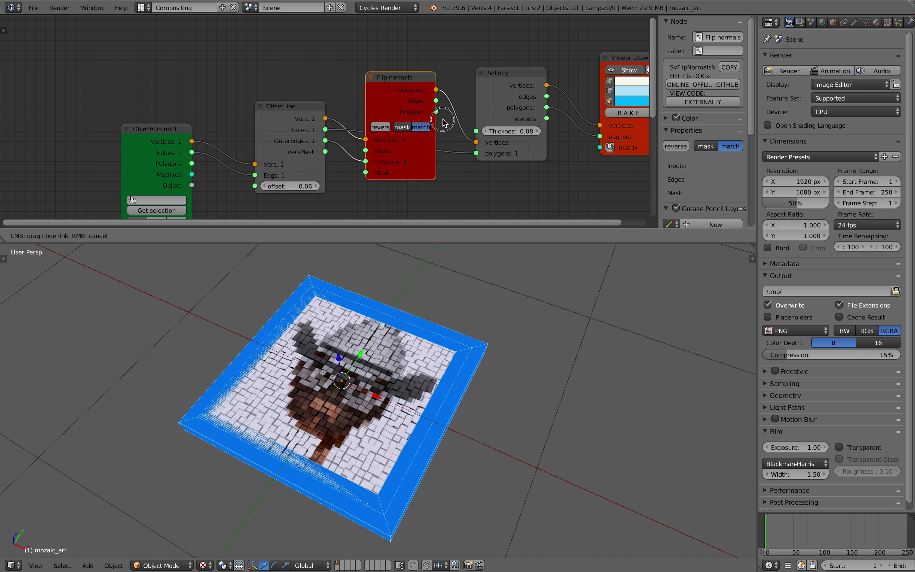
drag(472, 154, 476, 153)
middle_drag(476, 153, 454, 155)
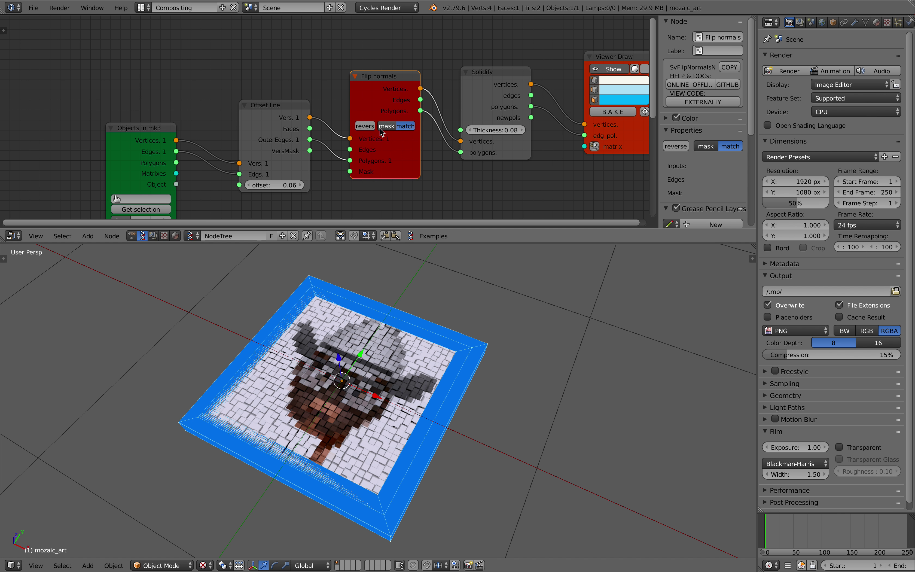
drag(389, 105, 392, 79)
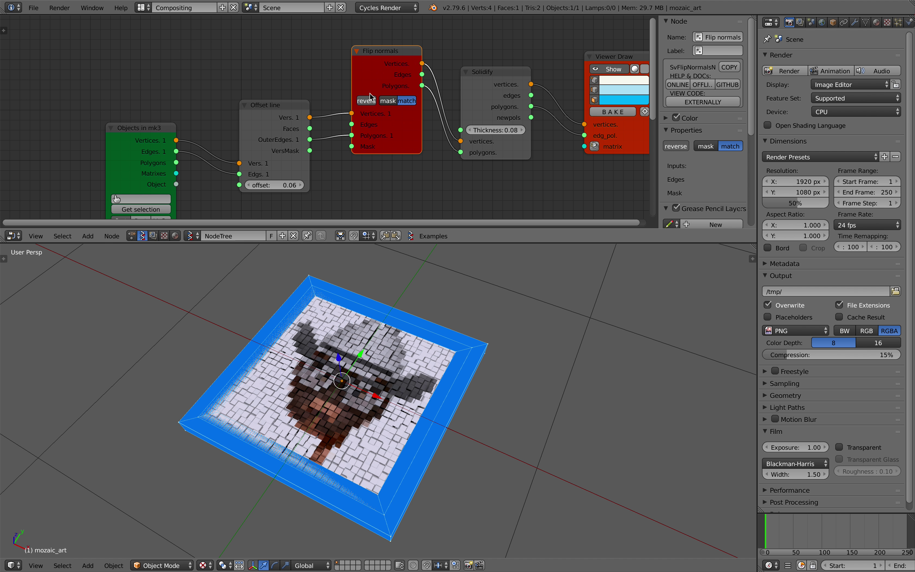
drag(310, 128, 352, 136)
- Turn on shading in the Viewer Draw node and set the Solidify thickness to 0.06
middle_drag(441, 316, 433, 299)
middle_drag(556, 112, 512, 118)
click(600, 77)
middle_drag(473, 342, 501, 337)
drag(457, 137, 449, 137)
- Deselect the picture plane and save over the existing file
middle_drag(485, 327, 436, 359)
key(a)
key(ctrl+s)
click(448, 336)
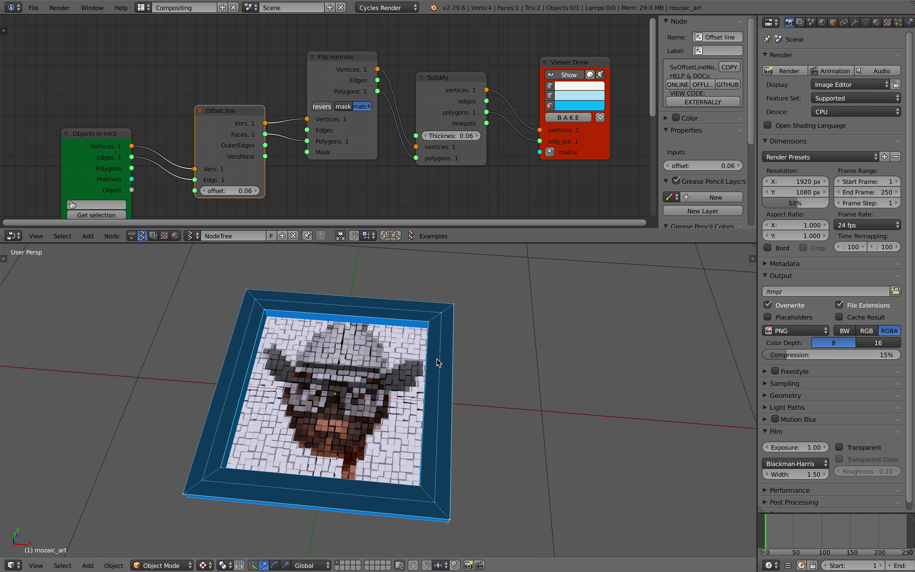
- Move Viewer BMesh well below the node chain and tidy the positions of Offset line and Objects in mk3
middle_drag(436, 358, 417, 352)
scroll(202, 144, down, 3)
middle_drag(202, 144, 183, 34)
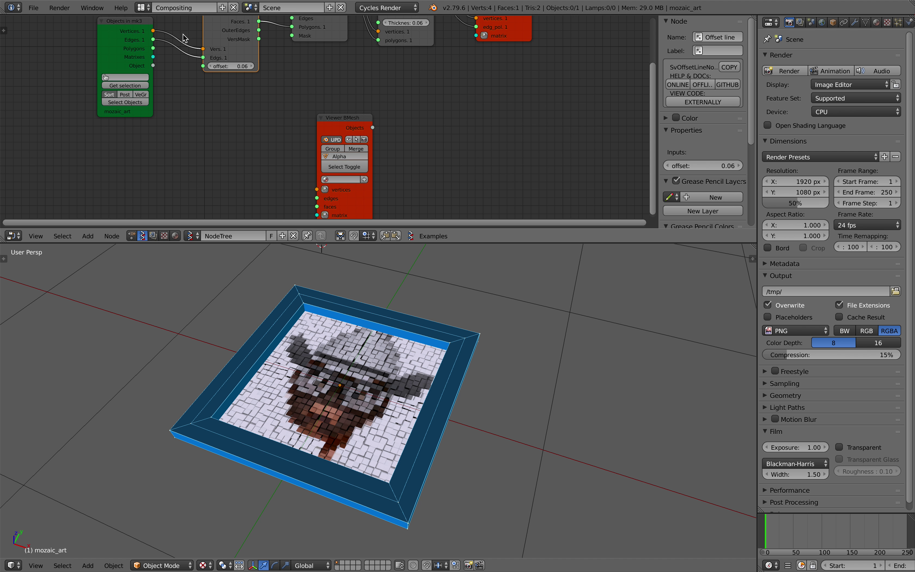
click(352, 129)
key(x)
middle_drag(324, 110, 306, 175)
drag(213, 79, 214, 60)
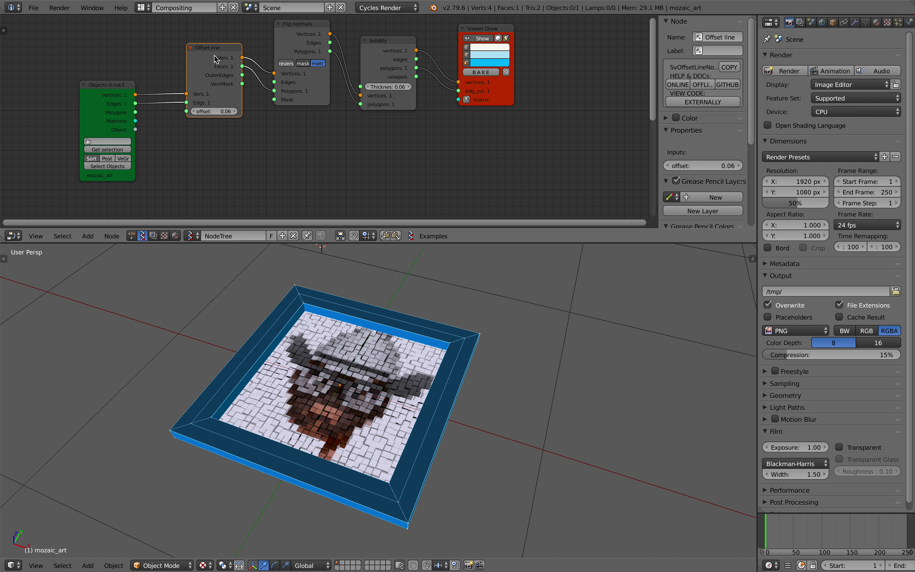
drag(120, 88, 126, 85)
- Enlarge the node editor area downward over the 3D view and save the file
middle_drag(362, 357, 364, 388)
key(ctrl+s)
click(363, 388)
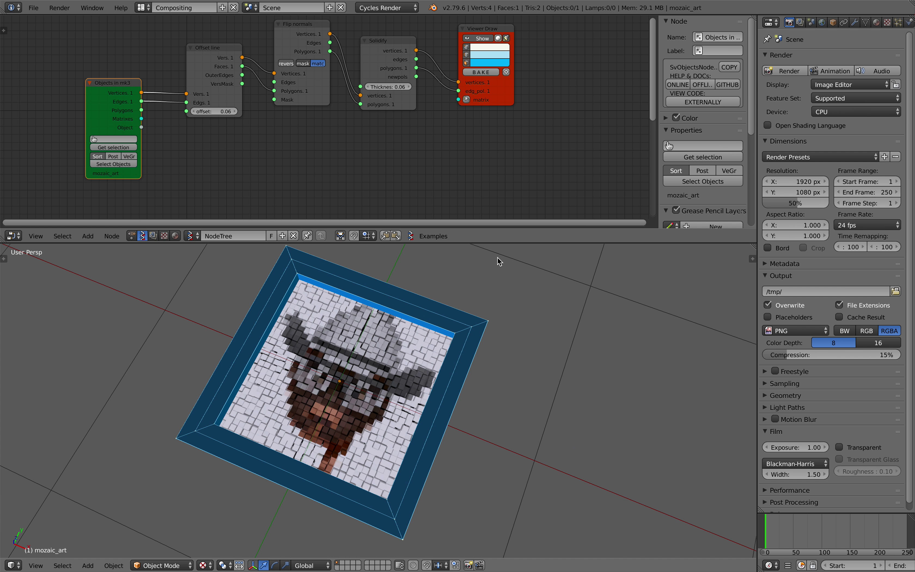
drag(497, 243, 498, 286)
middle_drag(482, 340, 449, 349)
key(ctrl+s)
click(449, 350)
- Add an Extrude Region node below the frame's node chain and save the file
middle_drag(492, 138, 487, 156)
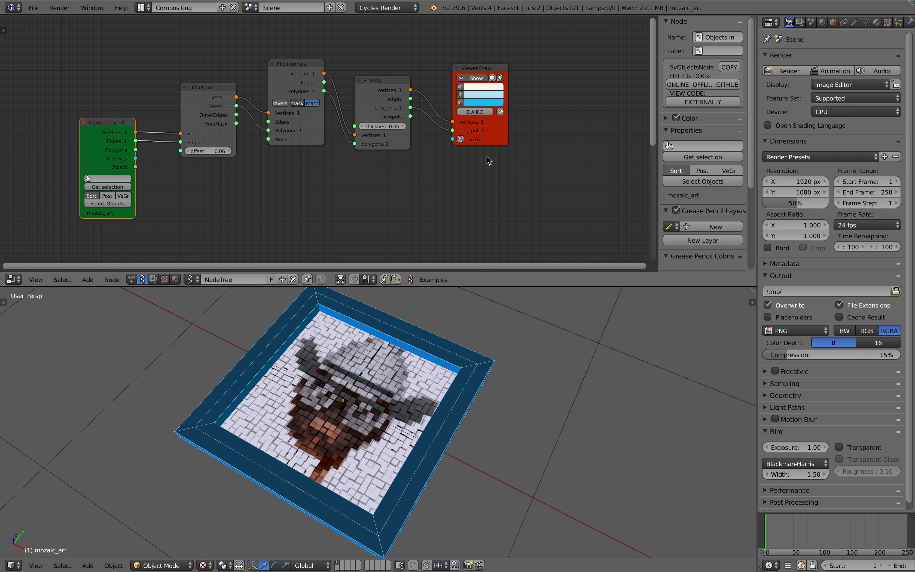
drag(494, 139, 501, 132)
middle_drag(333, 130, 336, 96)
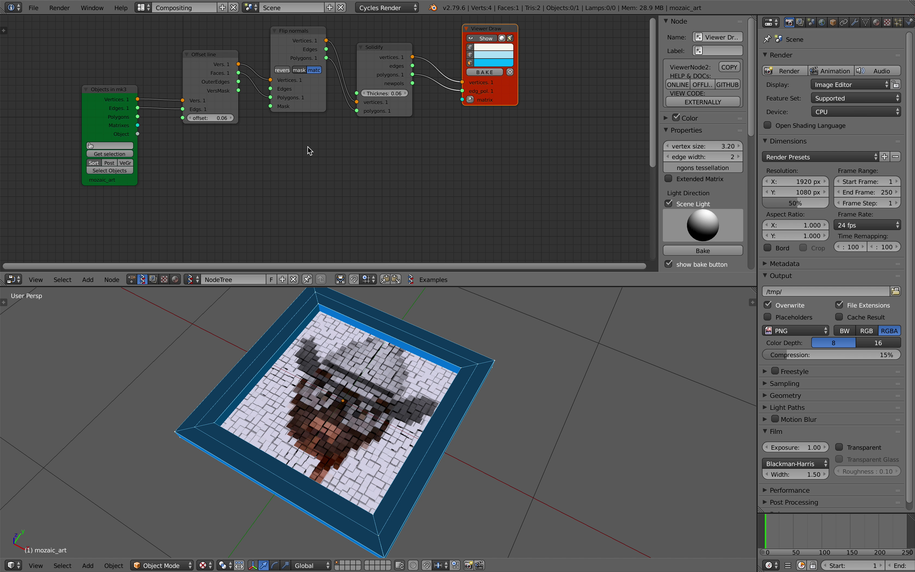
key(alt+space)
text(extr)
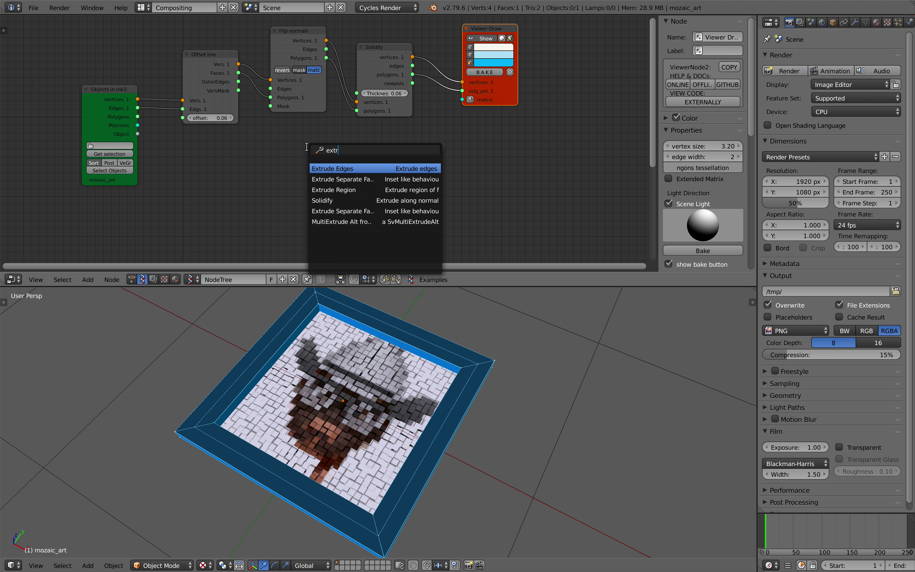
key(Down)
key(Down)
key(Return)
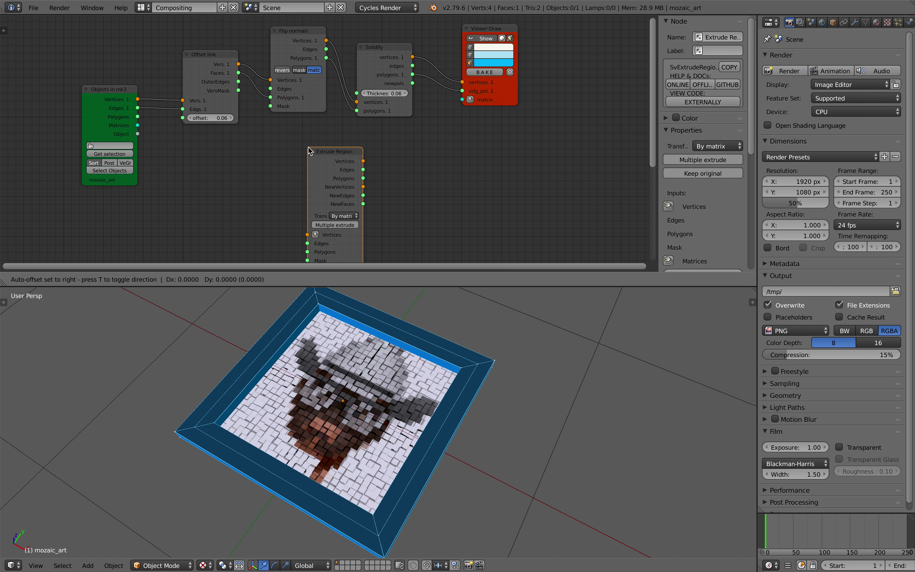
click(308, 147)
key(ctrl+s)
click(307, 148)
- Link the Vertices and Polygons outputs of Objects in mk3 to the matching inputs of Extrude Region
middle_drag(246, 146, 275, 125)
drag(140, 69, 291, 190)
drag(336, 216, 156, 137)
- Duplicate the Viewer Draw node and place the copy beside Extrude Region
click(530, 77)
key(shift+d)
click(487, 208)
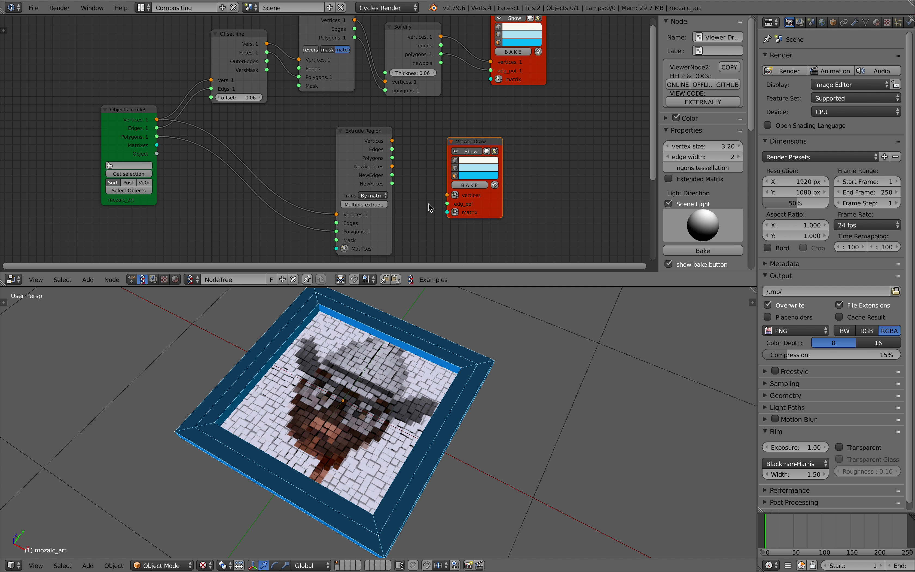
- Widen the Extrude Region node and move it farther from the duplicated Viewer Draw
scroll(428, 201, up, 3)
middle_drag(408, 200, 399, 161)
drag(331, 147, 297, 147)
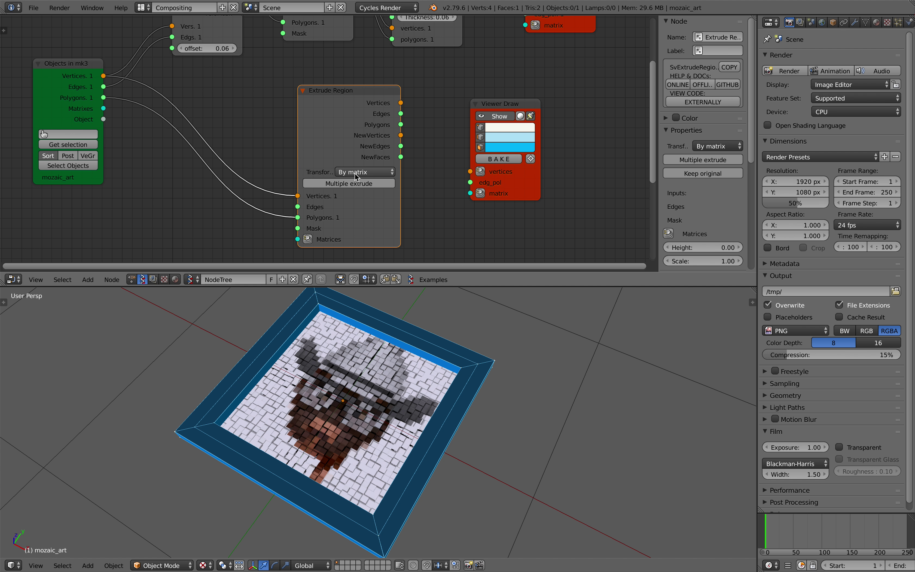
middle_drag(327, 234, 330, 219)
drag(330, 126, 296, 125)
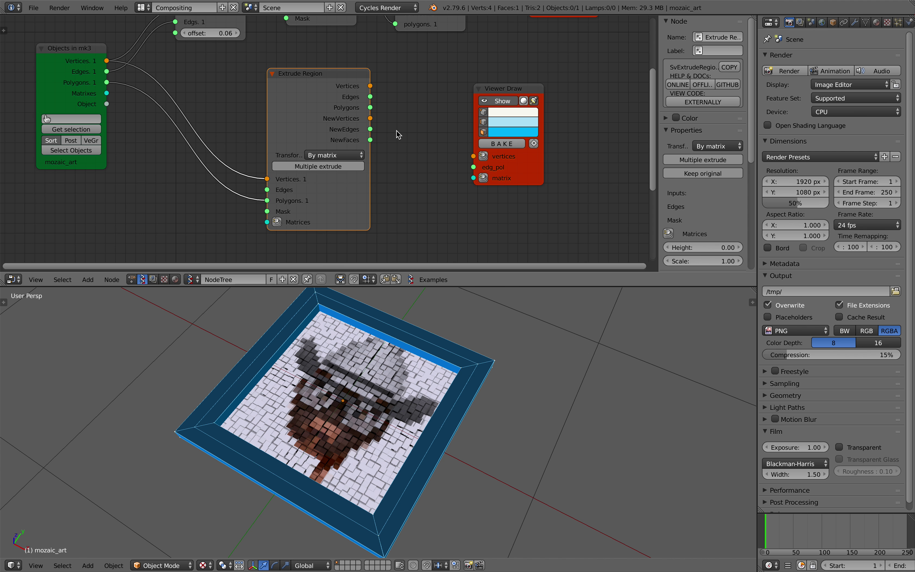
- Link Extrude Region's Vertices and Polygons outputs to the duplicated Viewer Draw's vertices and edg_pol inputs
drag(371, 87, 473, 157)
drag(370, 107, 473, 167)
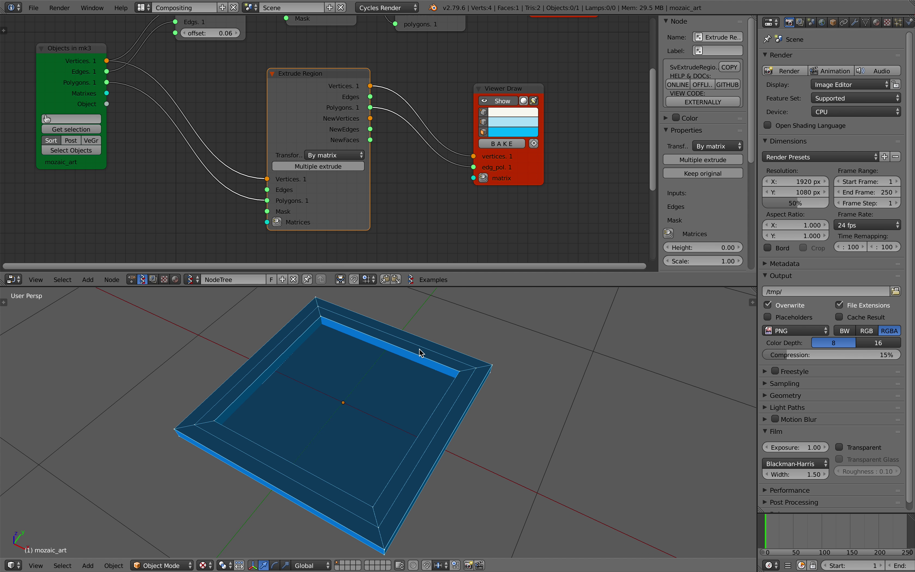
middle_drag(419, 348, 417, 348)
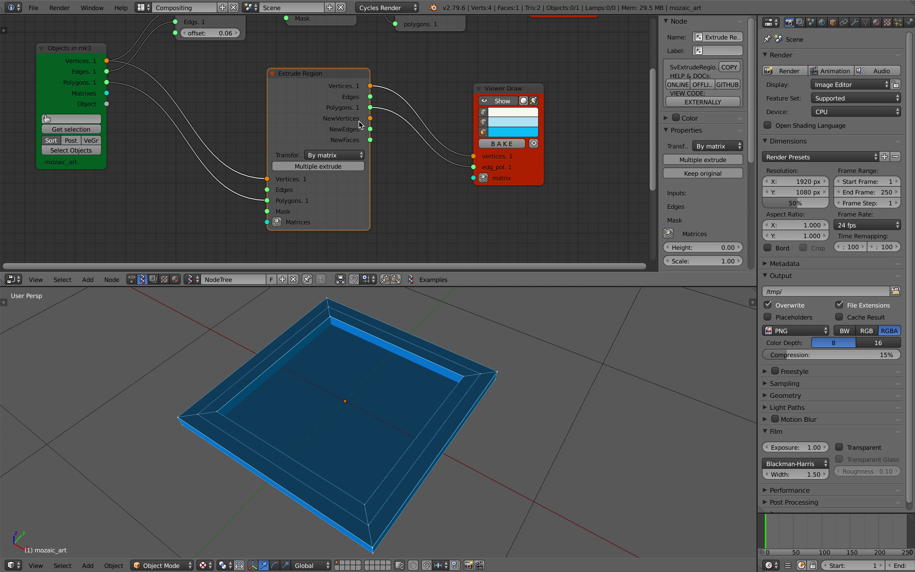
- Link Extrude Region's NewFaces and NewVertices outputs to the duplicated Viewer Draw and save the file
mouse_move(371, 140)
mouse_down()
mouse_move(439, 167)
mouse_move(472, 167)
mouse_up()
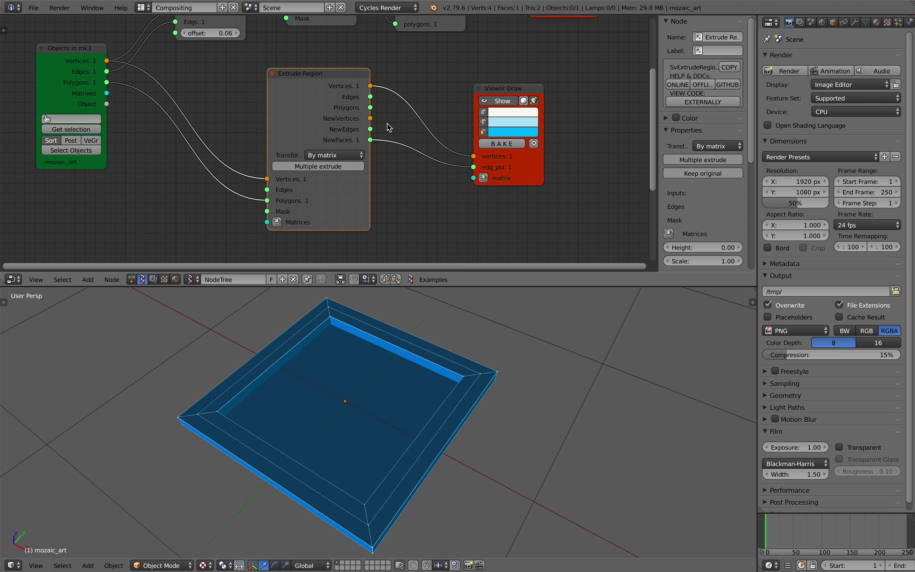
drag(370, 119, 473, 156)
middle_drag(418, 340, 418, 331)
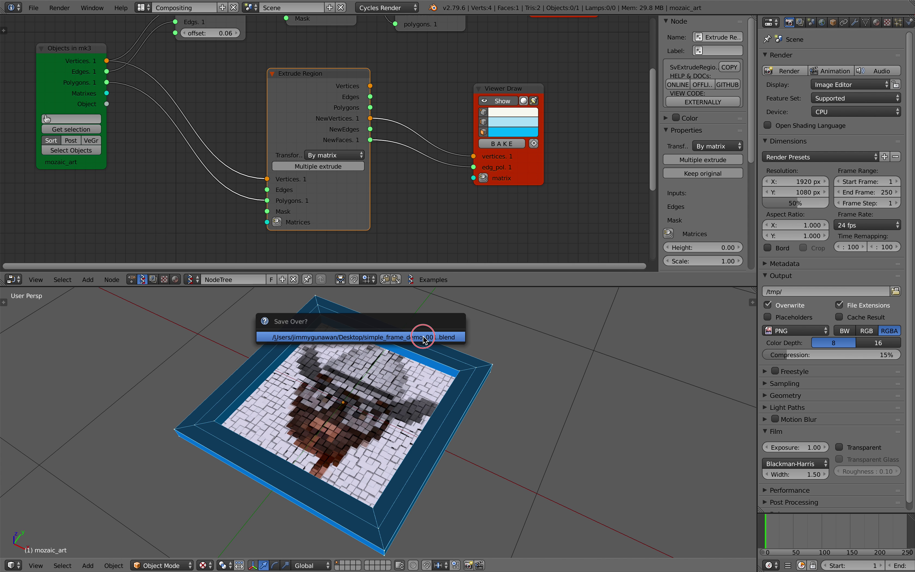
- Add a Matrix in node feeding Extrude Region's Matrices input, place it beside that node, and expand its Location values
click(276, 222)
middle_drag(226, 209, 251, 163)
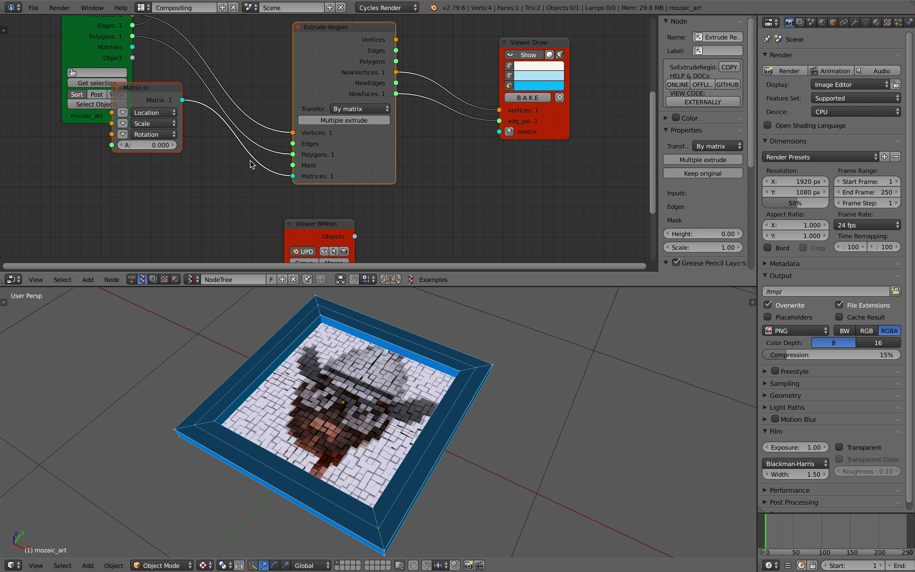
drag(167, 99, 217, 169)
click(170, 182)
middle_drag(197, 210, 202, 176)
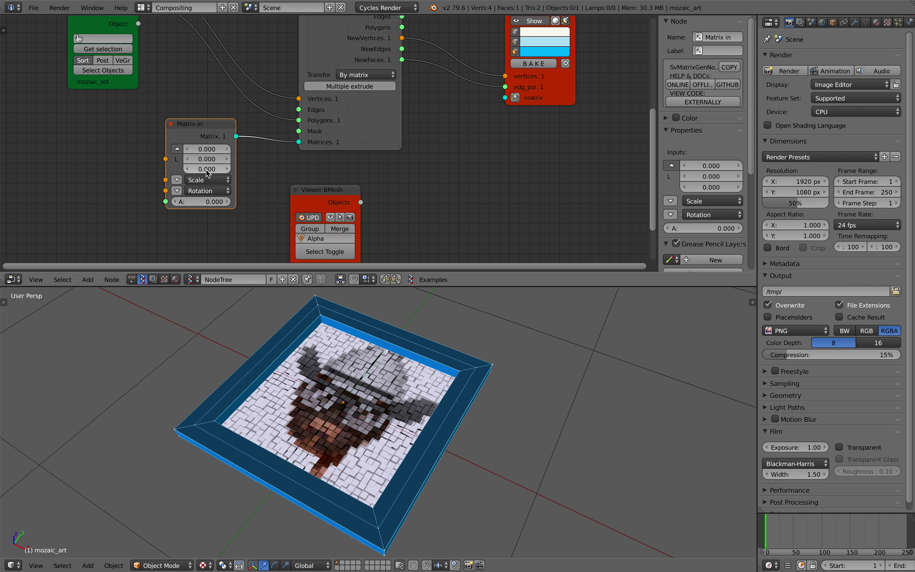
- Set Matrix in's Z location to 0.072 and link Extrude Region's Vertices output to the duplicated Viewer Draw
drag(207, 168, 217, 168)
middle_drag(360, 68, 345, 97)
drag(387, 34, 490, 104)
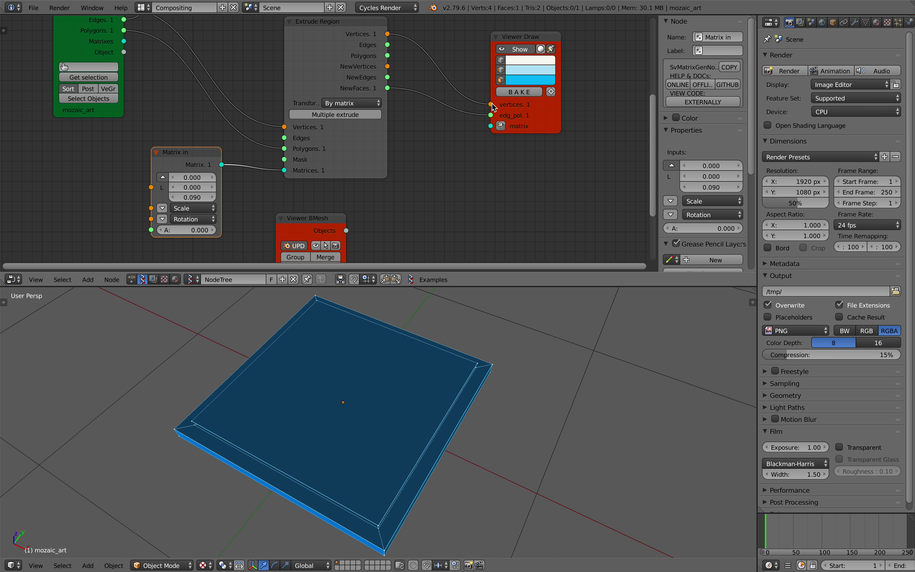
middle_drag(421, 313, 363, 311)
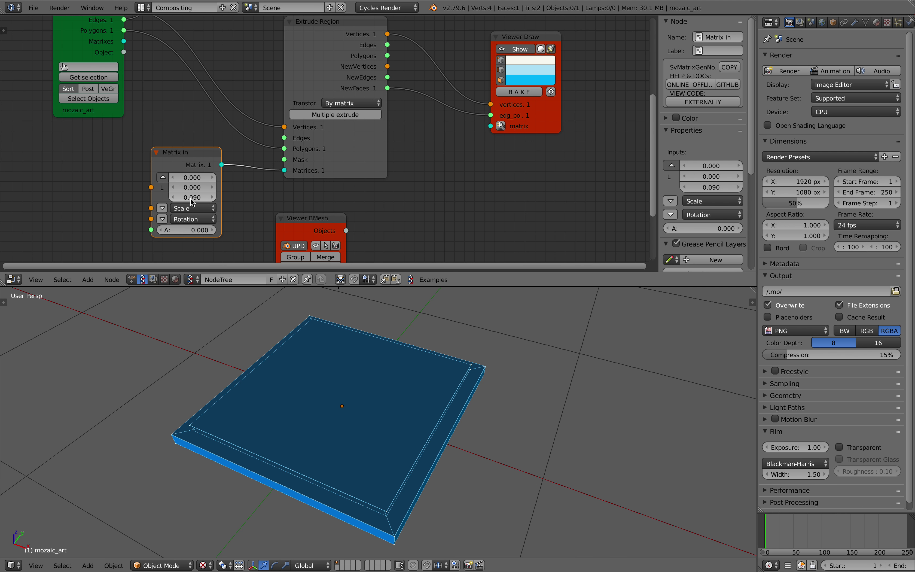
drag(193, 202, 169, 202)
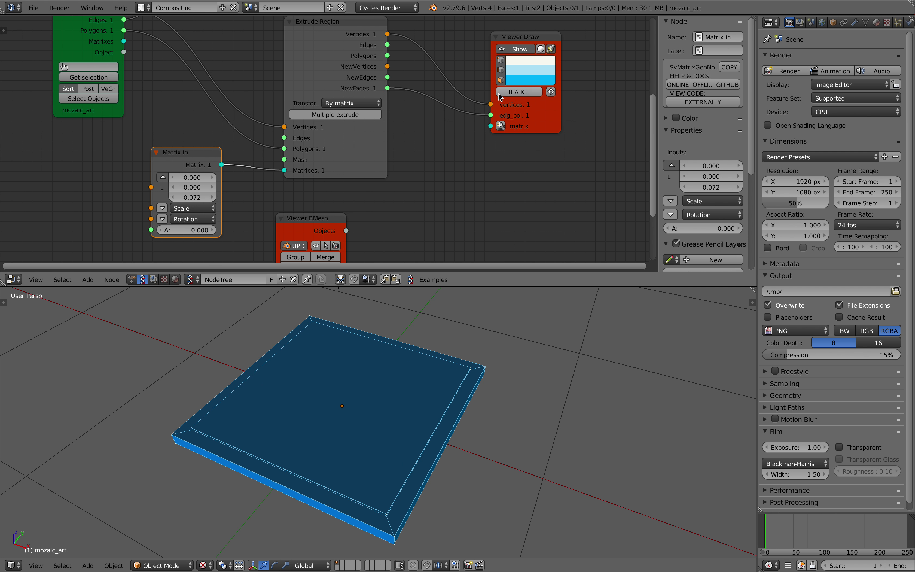
- Change the duplicated Viewer Draw's face colour to yellow and set Matrix in's Z location to 0.006
click(518, 79)
drag(527, 126, 512, 147)
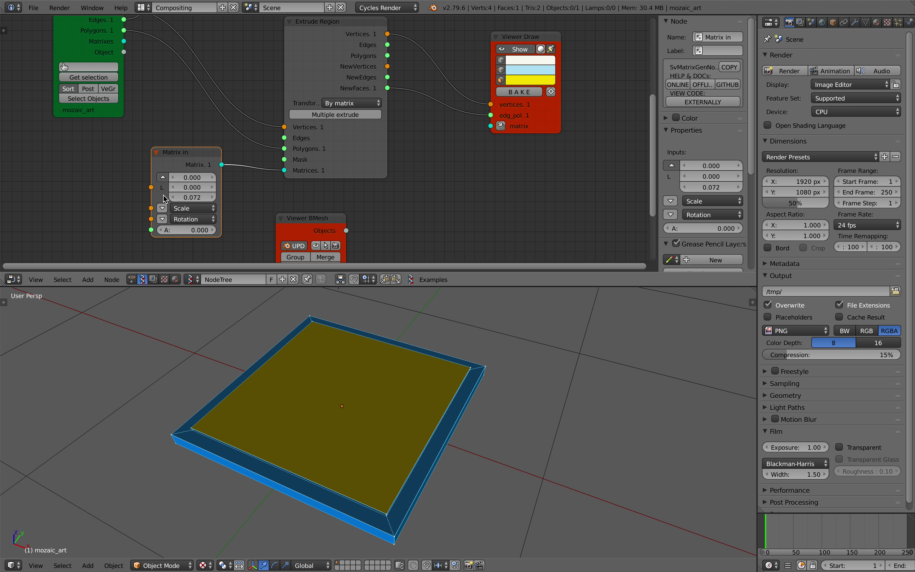
drag(192, 198, 167, 197)
- Turn off shading in the yellow Viewer Draw node and deselect everything in the 3D view
mouse_move(300, 349)
middle_down()
mouse_move(365, 394)
mouse_move(389, 478)
middle_up()
right_click(366, 395)
scroll(386, 469, down, 3)
middle_drag(509, 94, 402, 188)
click(443, 144)
mouse_move(416, 466)
middle_down()
mouse_move(395, 438)
mouse_move(405, 435)
middle_up()
key(a)
- Save the scene as a new file with an incremented file name
key(super+s)
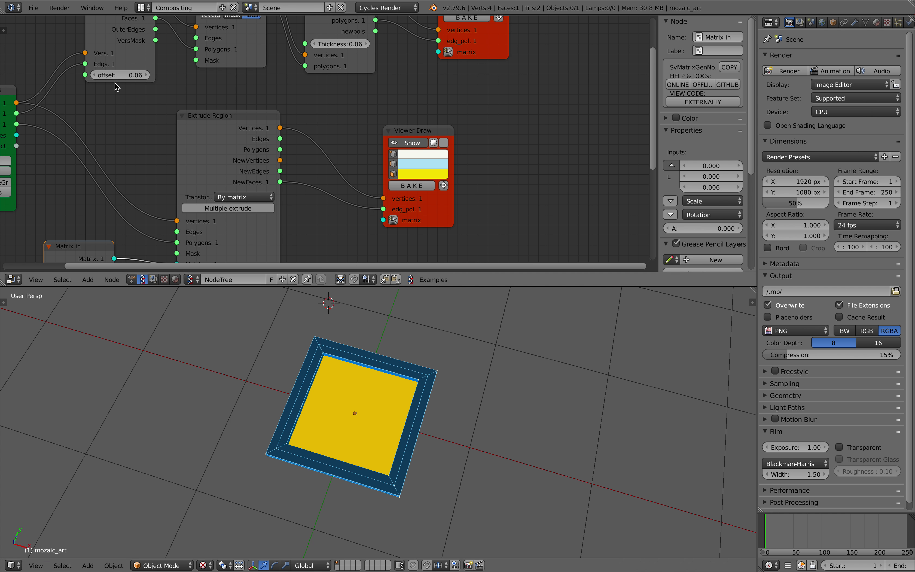
click(33, 7)
click(92, 102)
click(842, 49)
click(866, 37)
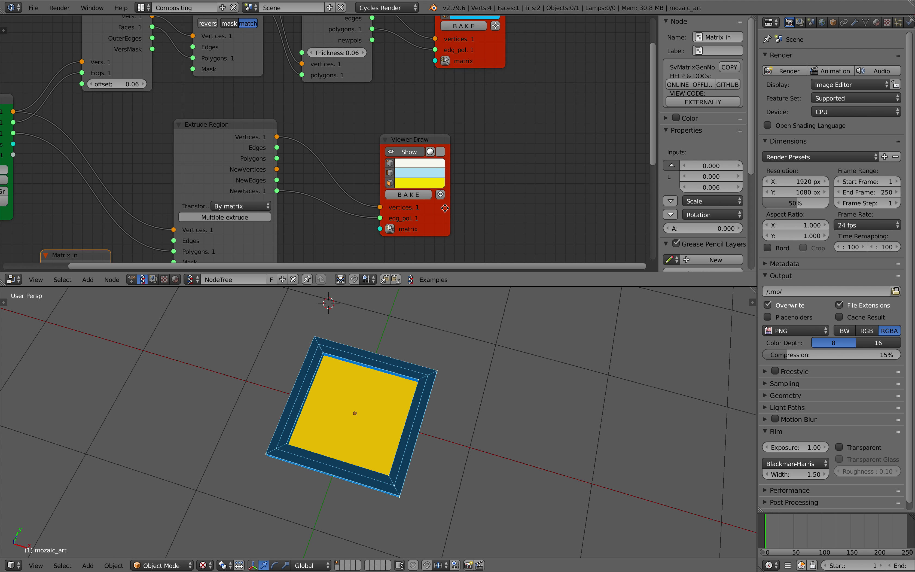
- Hide the previews of both Viewer Draw nodes so that only the image plane is displayed
scroll(359, 147, down, 4)
middle_drag(359, 147, 408, 43)
middle_drag(378, 174, 362, 208)
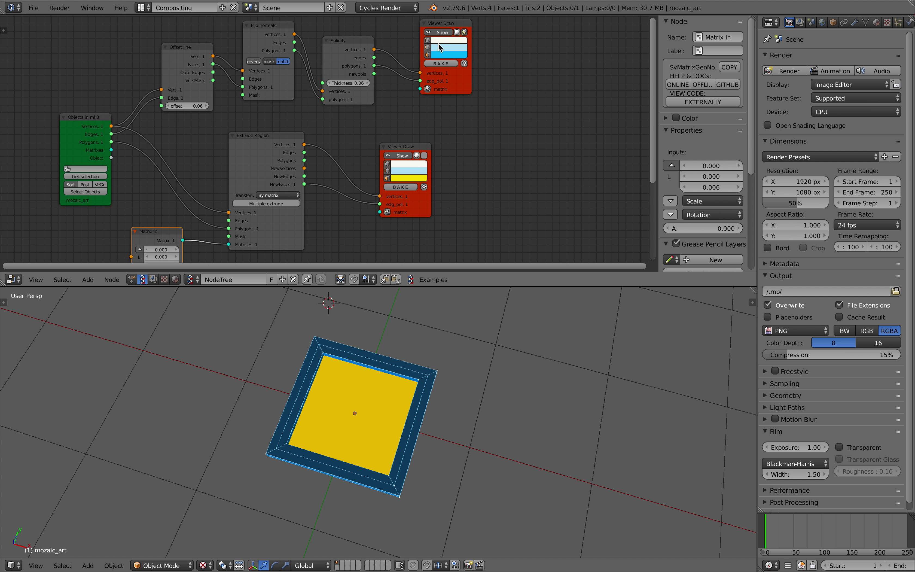
click(438, 32)
click(401, 154)
- Move the yellow Viewer Draw closer to Extrude Region, and place Viewer BMesh beneath that Viewer Draw
drag(398, 151, 356, 124)
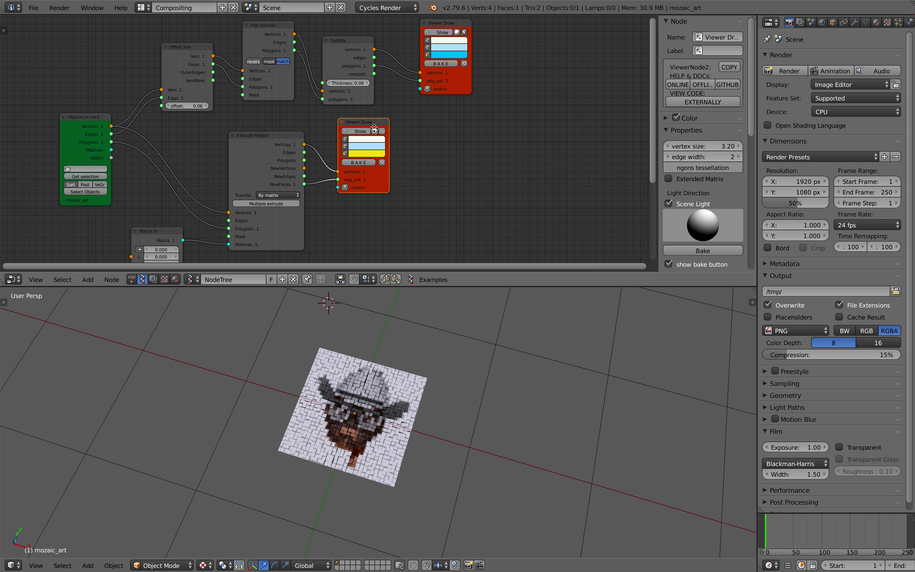
middle_drag(355, 123, 390, 100)
drag(314, 112, 315, 100)
middle_drag(359, 111, 399, 34)
drag(324, 181, 475, 136)
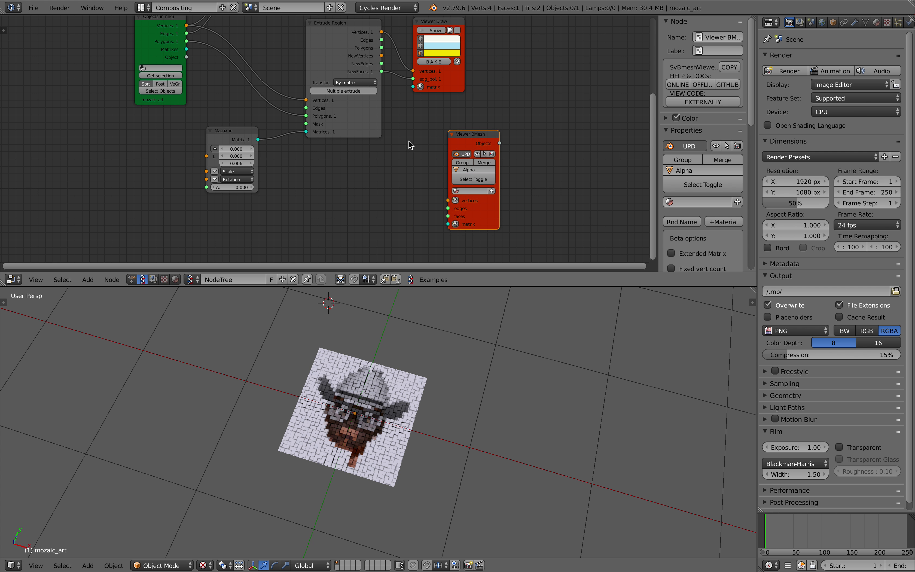
- Move the green Objects in node down beside the Matrix in node
middle_drag(369, 149, 360, 217)
drag(155, 88, 118, 263)
middle_drag(177, 213, 187, 137)
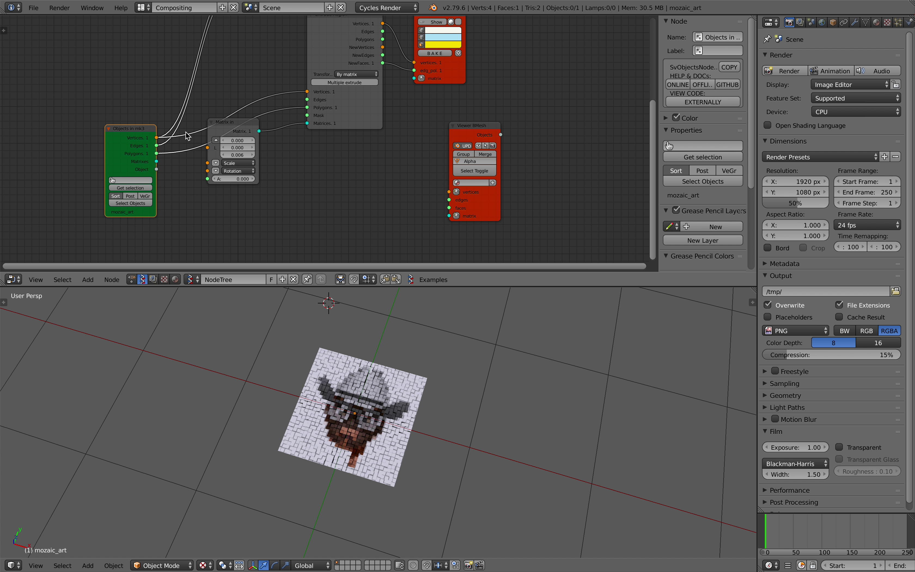
- Add an Offset node in the free space between Matrix in and Viewer BMesh
key(shift+a)
click(265, 170)
text(off)
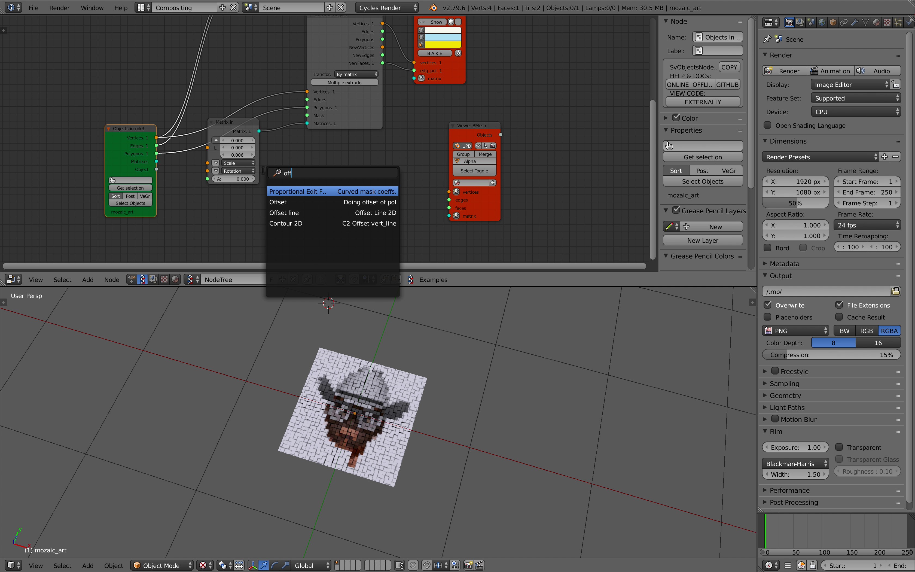
key(Return)
click(294, 157)
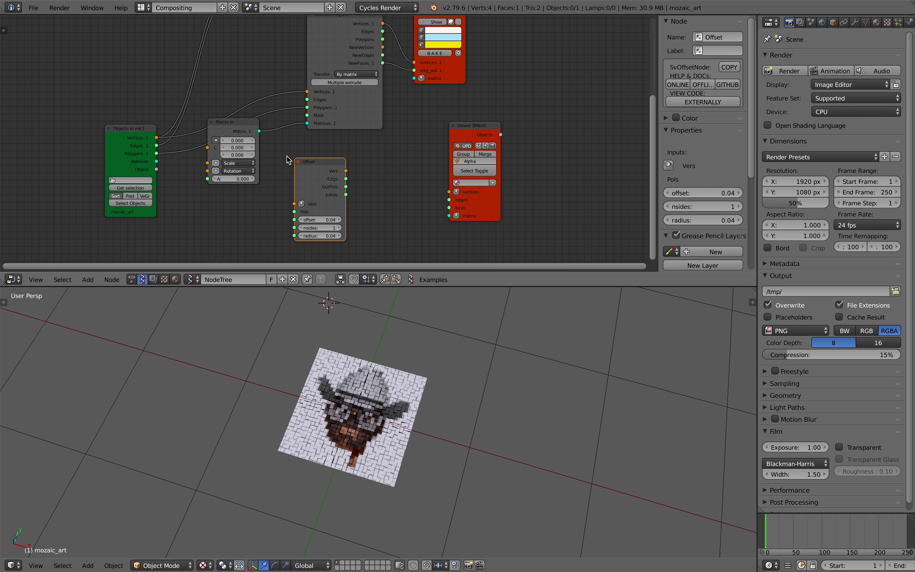
- Link the Objects in vertices and polygons to Offset, and Offset's Vers and OutPols to the vertices and faces of Viewer BMesh
middle_drag(140, 140, 148, 109)
scroll(148, 109, up, 3)
drag(150, 110, 268, 171)
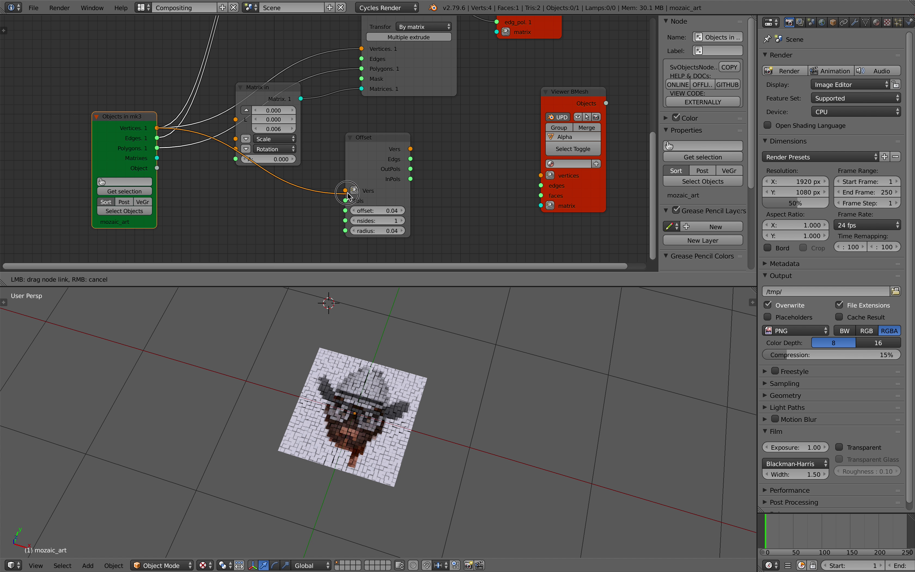
drag(347, 193, 267, 194)
drag(162, 151, 157, 149)
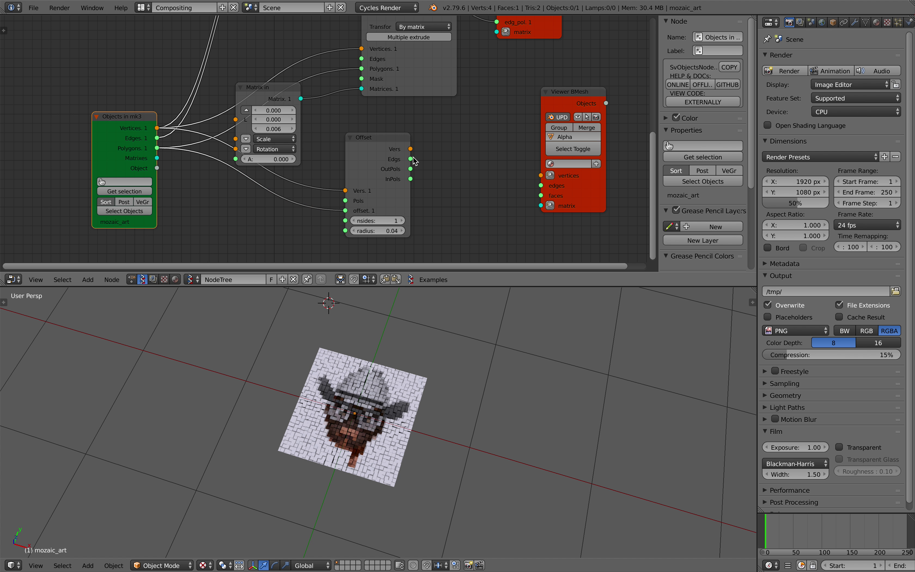
drag(540, 177, 416, 150)
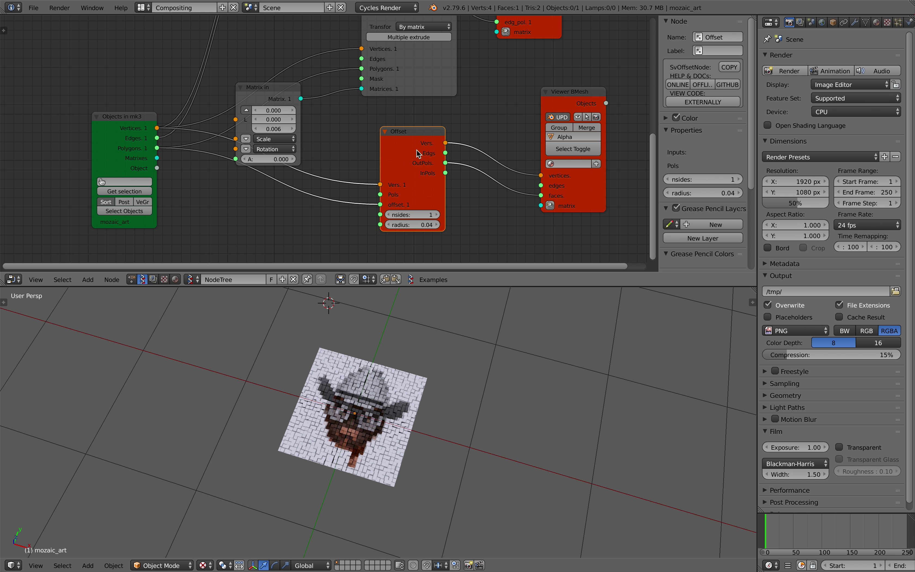
- Relink the polygons to Offset's Pols input and set the offset value to -0.08
scroll(416, 150, up, 1)
drag(385, 209, 442, 214)
scroll(446, 366, up, 3)
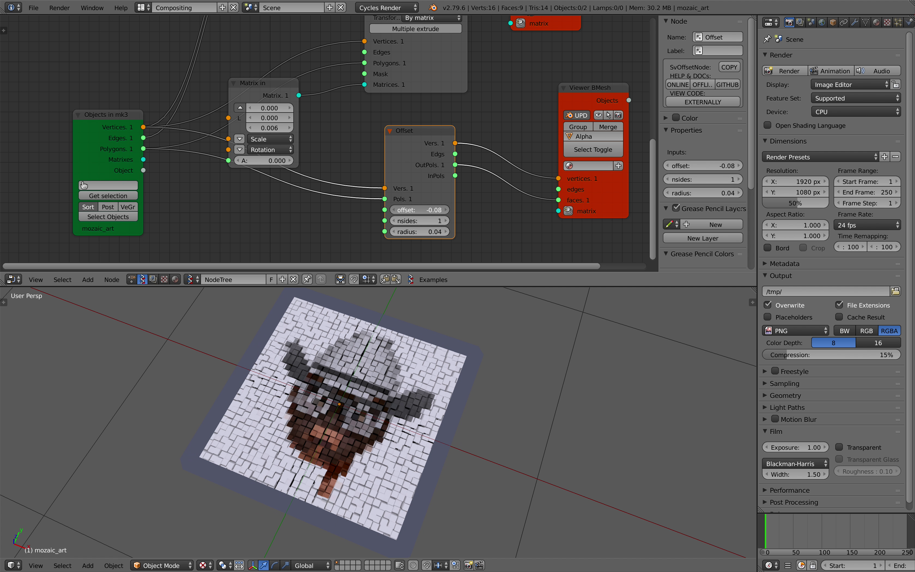
- Select the generated frame and set the Offset node to offset -0.06, nsides 3 and radius 0.04
key(ctrl+s)
middle_drag(463, 477, 472, 432)
click(476, 460)
right_click(461, 432)
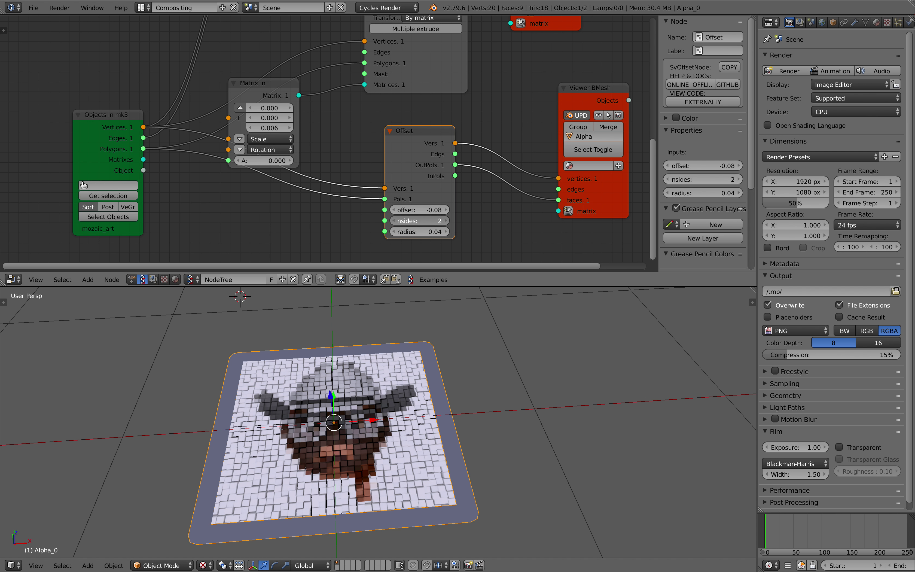
click(445, 221)
key(ctrl+s)
click(446, 220)
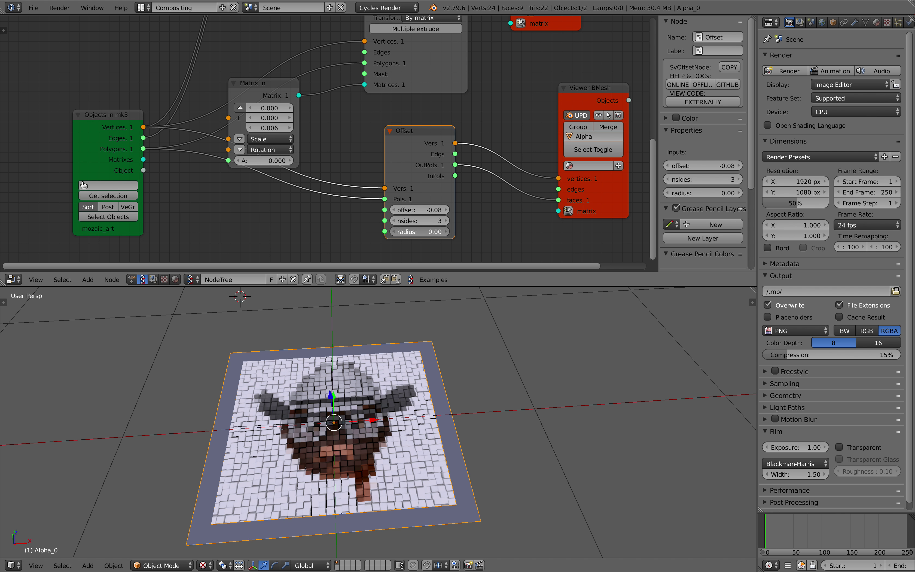
ctrl+scroll(420, 210, up, 2)
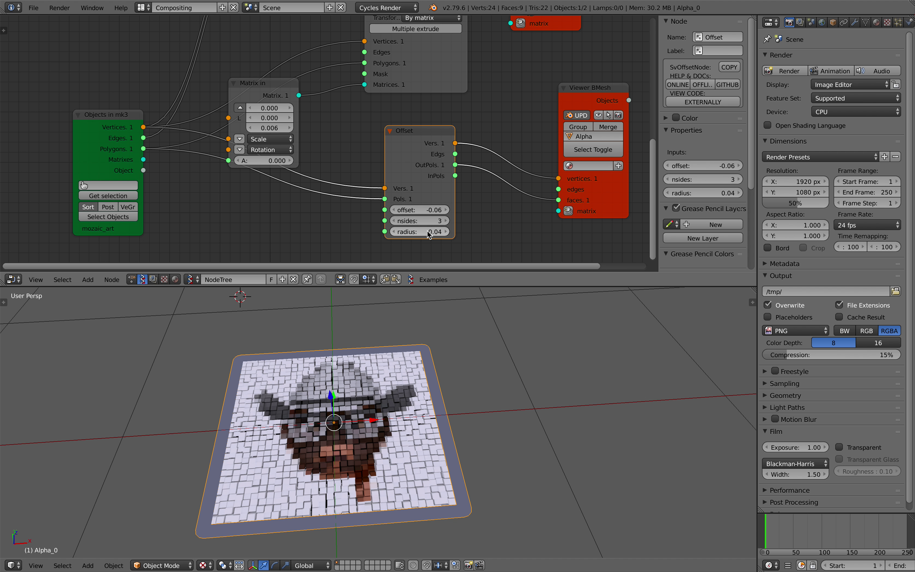
middle_drag(537, 297, 431, 331)
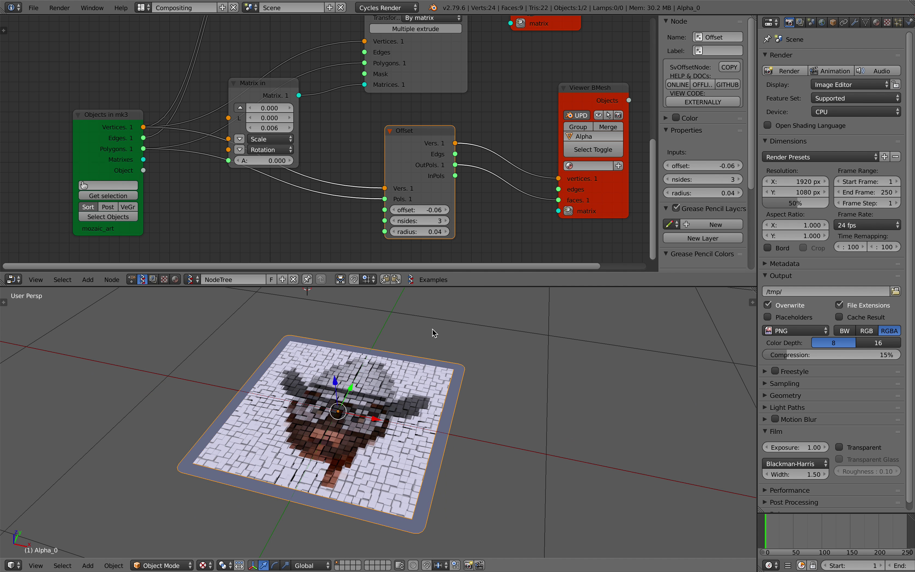
- Move Viewer BMesh farther from Offset and add a Solidify node between the two
middle_drag(571, 104, 535, 101)
click(512, 98)
key(ctrl+s)
click(511, 95)
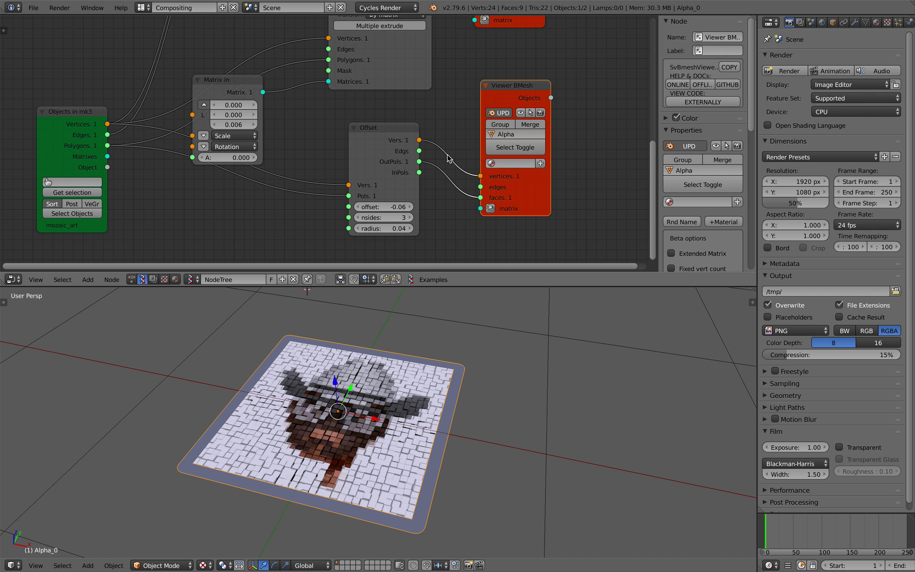
drag(531, 187, 588, 172)
key(shift+a)
click(490, 147)
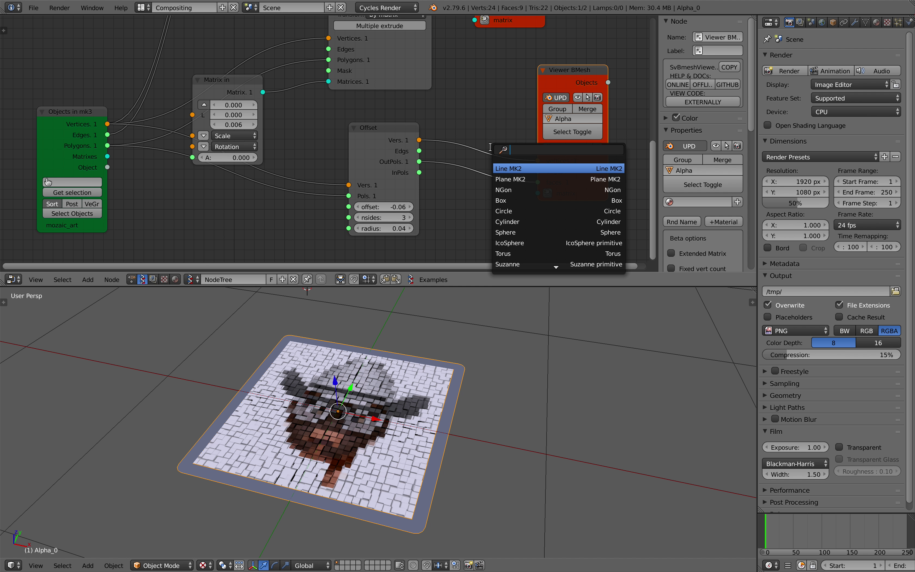
text(sol)
key(Return)
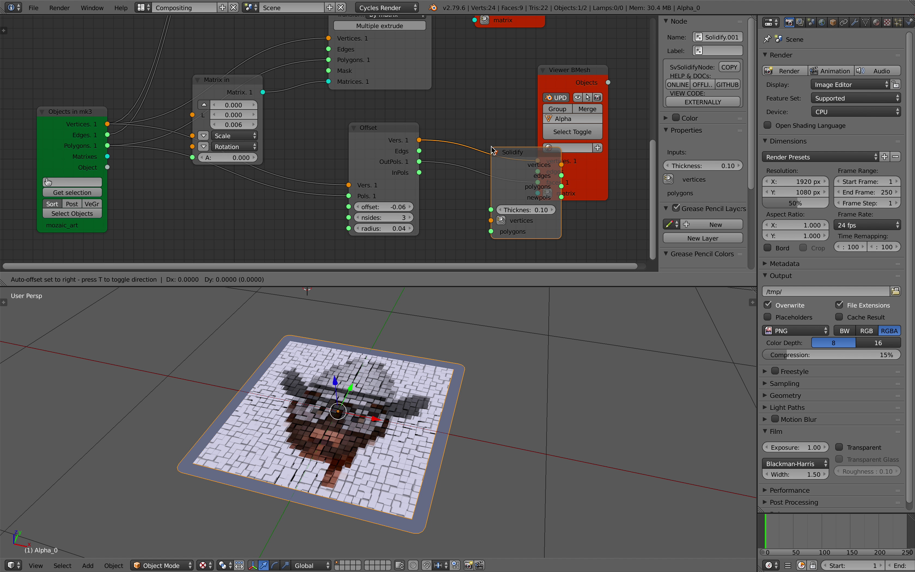
click(471, 77)
- Route Offset's Vers and OutPols through Solidify into Viewer BMesh and set the Solidify thickness to 0.06
drag(468, 147, 468, 158)
drag(537, 113, 578, 182)
key(ctrl+s)
drag(510, 109, 484, 157)
click(509, 124)
key(ctrl+s)
middle_drag(493, 333, 451, 386)
click(473, 379)
key(ctrl+s)
click(440, 395)
scroll(444, 403, down, 1)
key(ctrl+s)
click(451, 386)
middle_drag(617, 176, 528, 189)
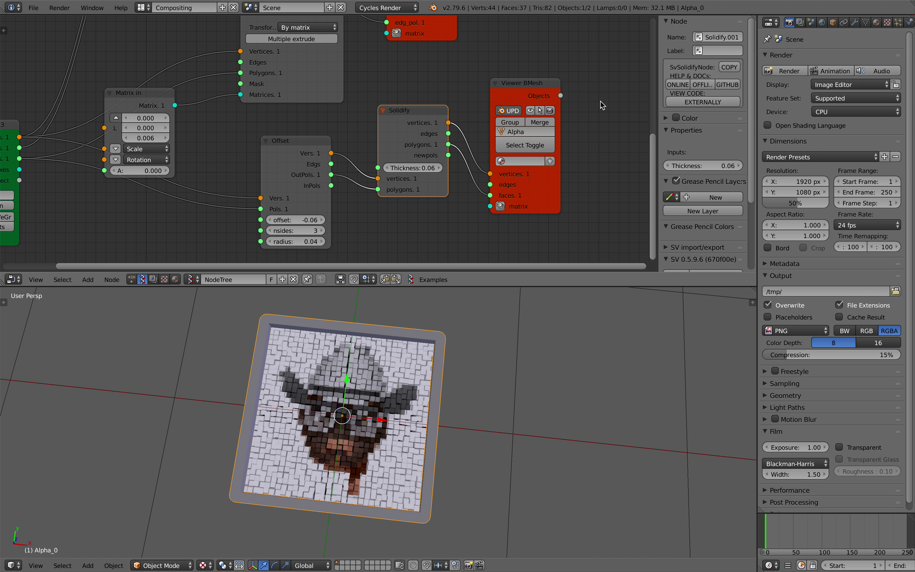
- Create a new frame material with a yellow Diffuse BSDF color and assign it in the Viewer BMesh node
click(876, 22)
click(828, 94)
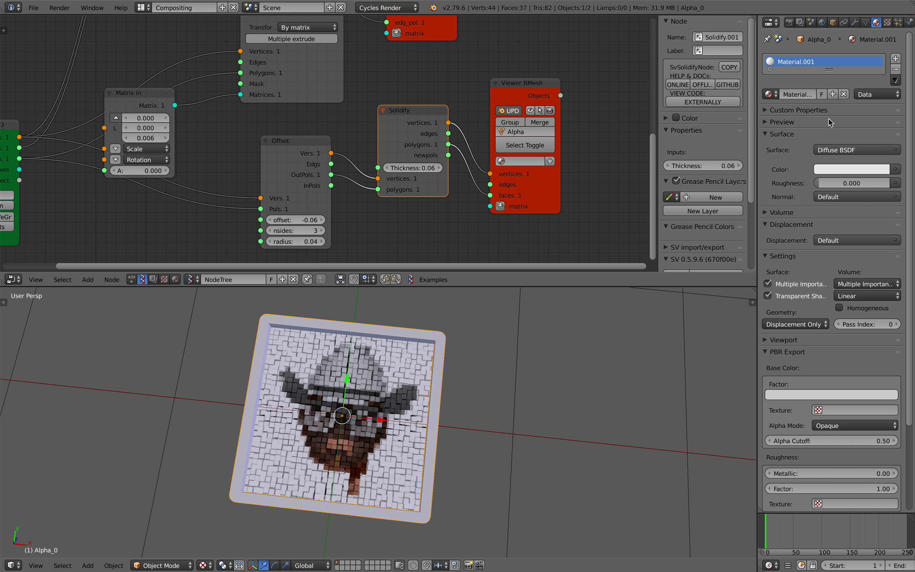
click(819, 171)
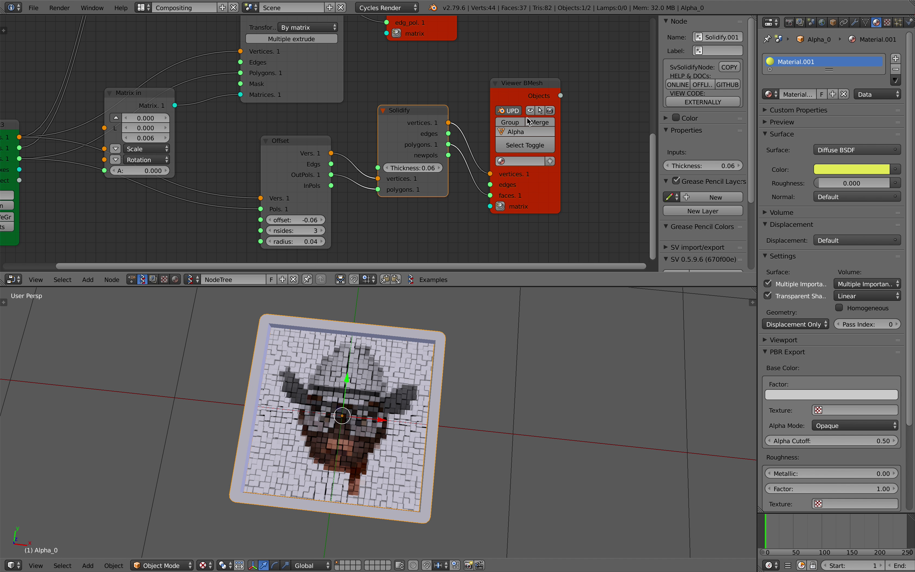
click(520, 161)
click(521, 186)
- Switch the 3D view's shading to Material and inspect the colored frame around the image plane
middle_drag(491, 409, 458, 348)
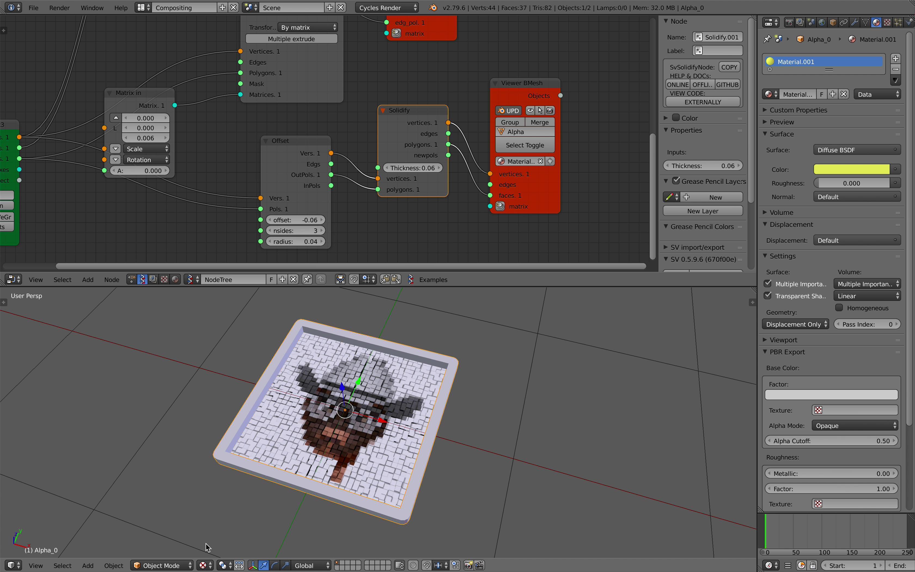
click(205, 565)
click(211, 515)
click(203, 565)
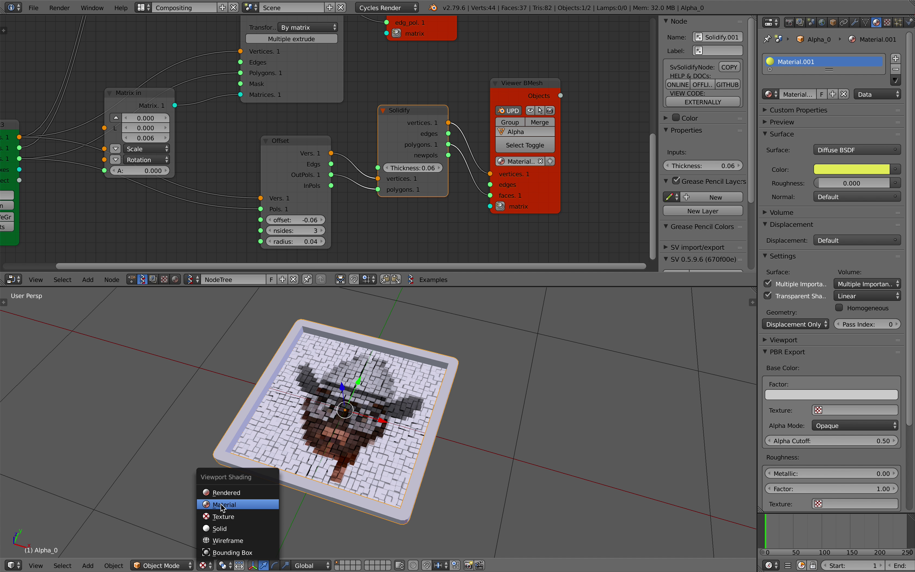
click(222, 504)
scroll(336, 445, down, 5)
scroll(355, 439, up, 4)
scroll(379, 409, up, 5)
mouse_move(357, 427)
middle_down()
mouse_move(379, 410)
mouse_move(361, 429)
mouse_move(351, 424)
middle_up()
scroll(380, 413, down, 6)
scroll(359, 430, down, 2)
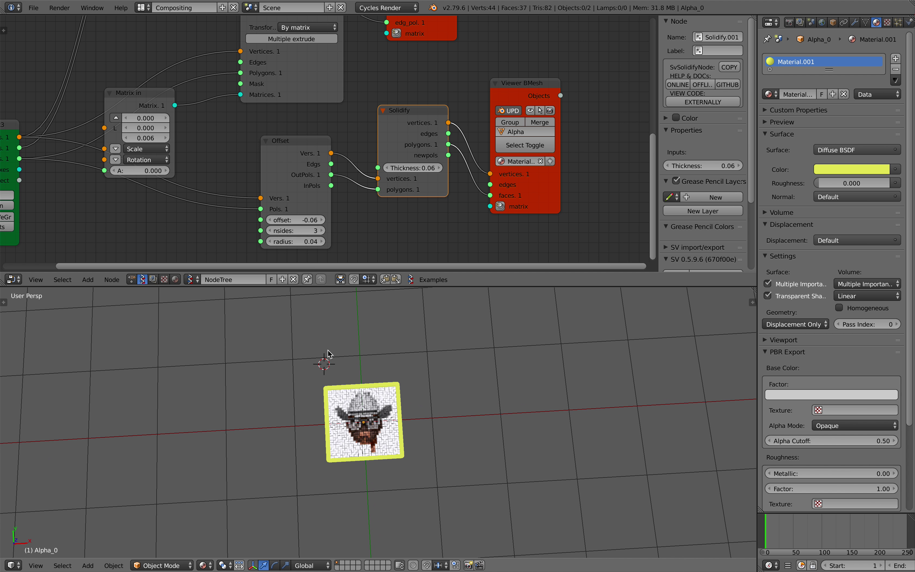
- Save the scene as the new file simple_frame_demo_003.blend
click(33, 8)
click(74, 104)
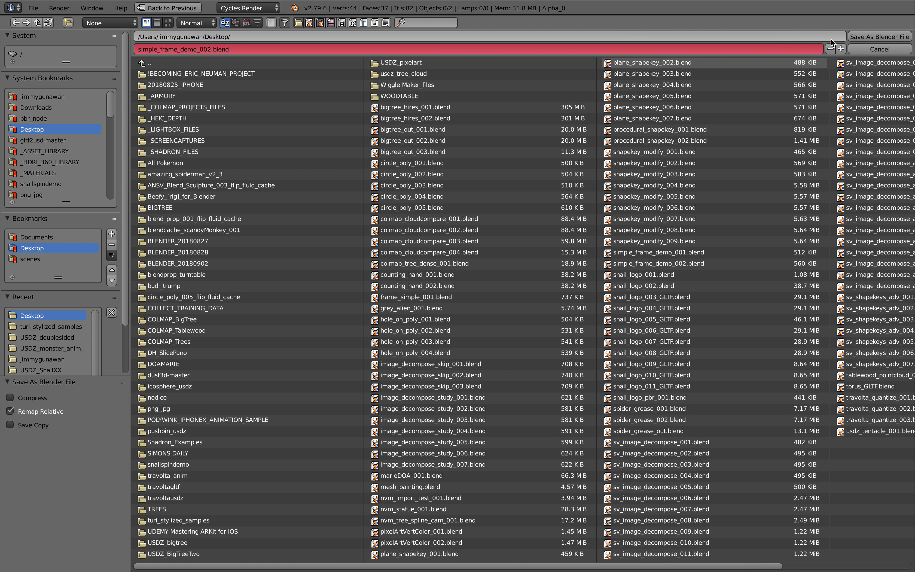
click(840, 49)
click(876, 37)
- Import all six images from the turi_stylized_samples folder as planes with the Shadeless material setting
click(33, 7)
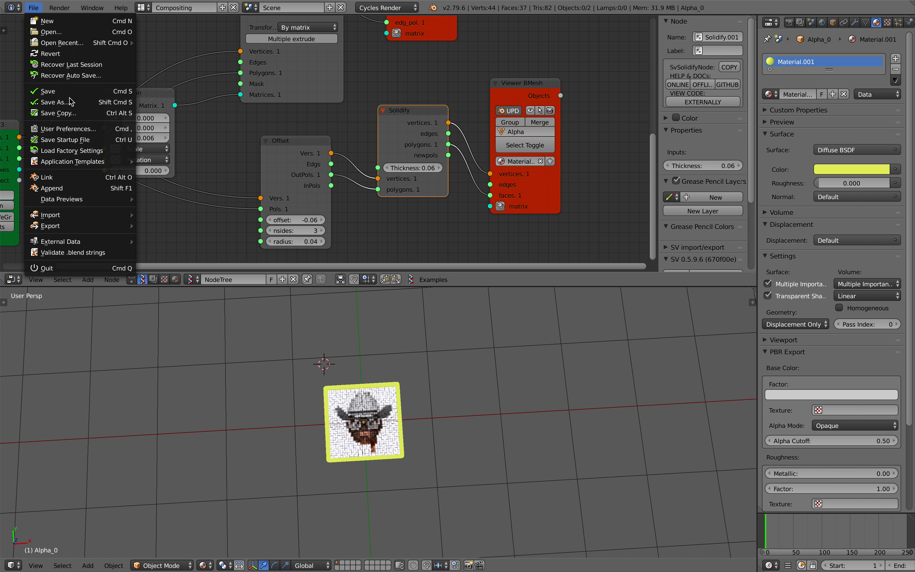
mouse_move(97, 221)
click(195, 356)
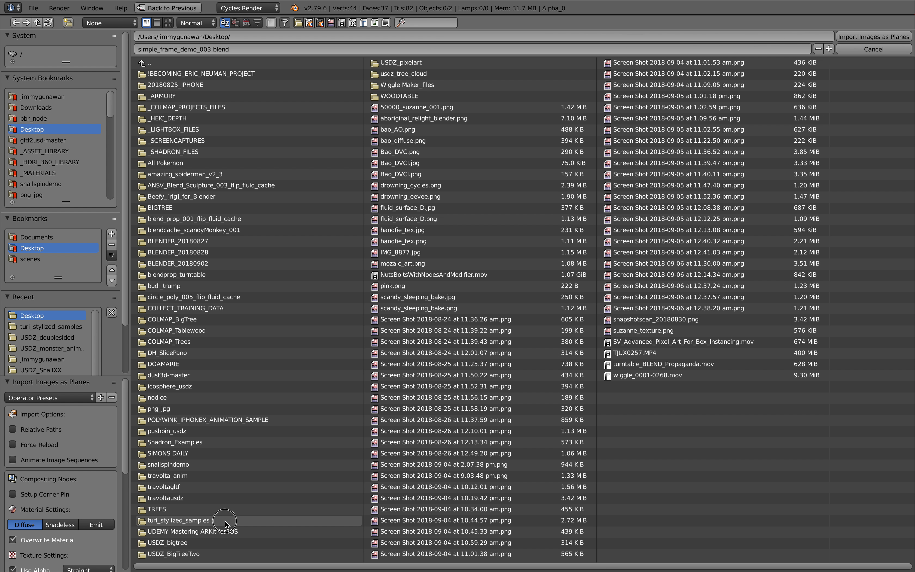
click(211, 520)
click(168, 23)
key(a)
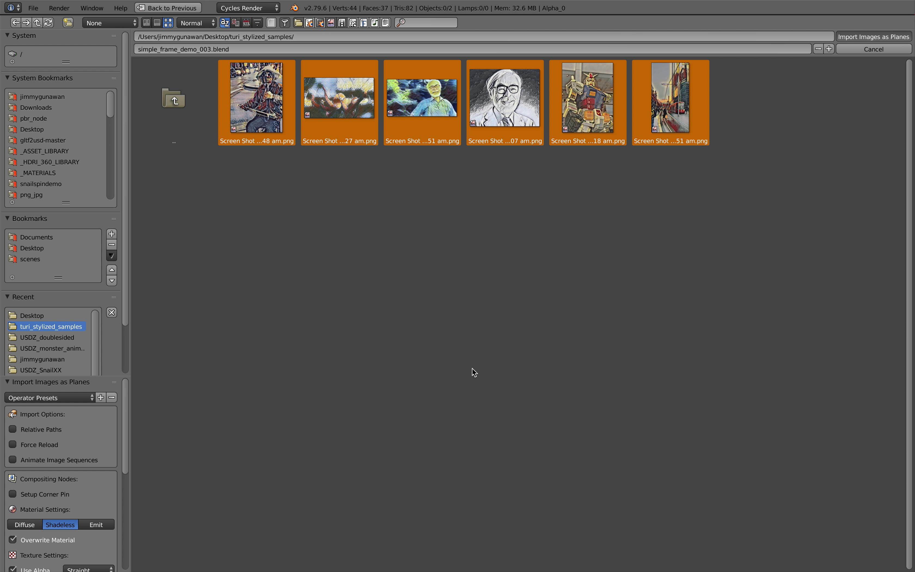
key(Return)
- Spread the six imported picture planes into a loose gallery arrangement behind the framed mosaic image
scroll(347, 350, up, 5)
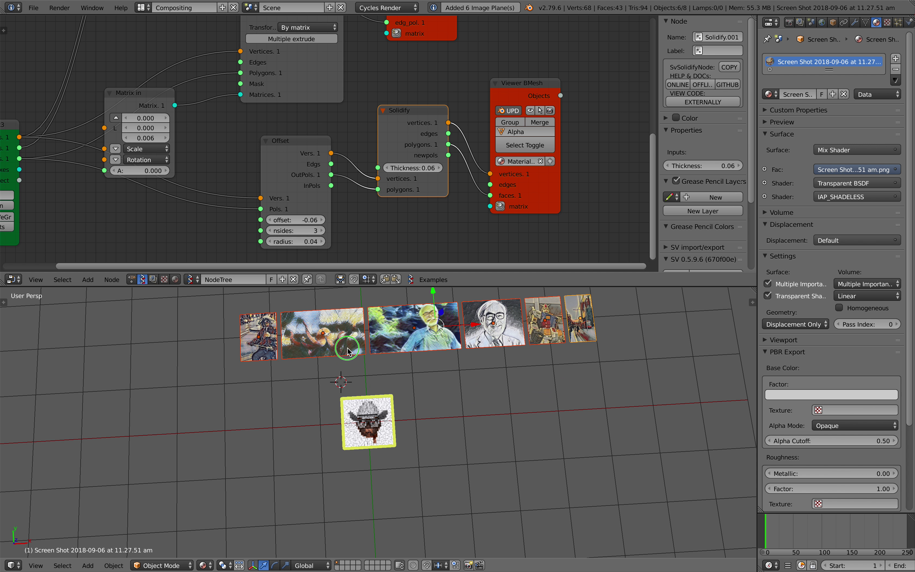
right_drag(248, 354, 220, 389)
right_drag(295, 348, 274, 359)
right_drag(396, 336, 388, 367)
shift+middle_drag(487, 330, 474, 385)
right_drag(456, 384, 337, 359)
mouse_move(515, 373)
right_down()
mouse_move(298, 325)
mouse_move(291, 331)
right_up()
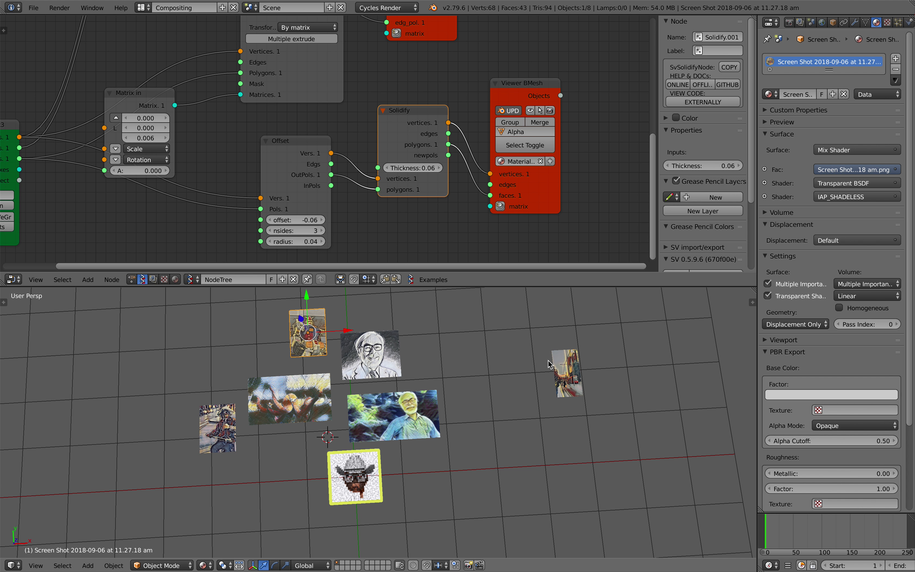
right_drag(553, 363, 315, 349)
right_drag(176, 350, 143, 357)
- Select the six imported picture planes together with the mozaic_art plane, leaving the frame mesh unselected
scroll(143, 357, up, 2)
shift+middle_drag(266, 396, 367, 401)
key(ctrl+s)
click(367, 401)
shift+right_click(245, 432)
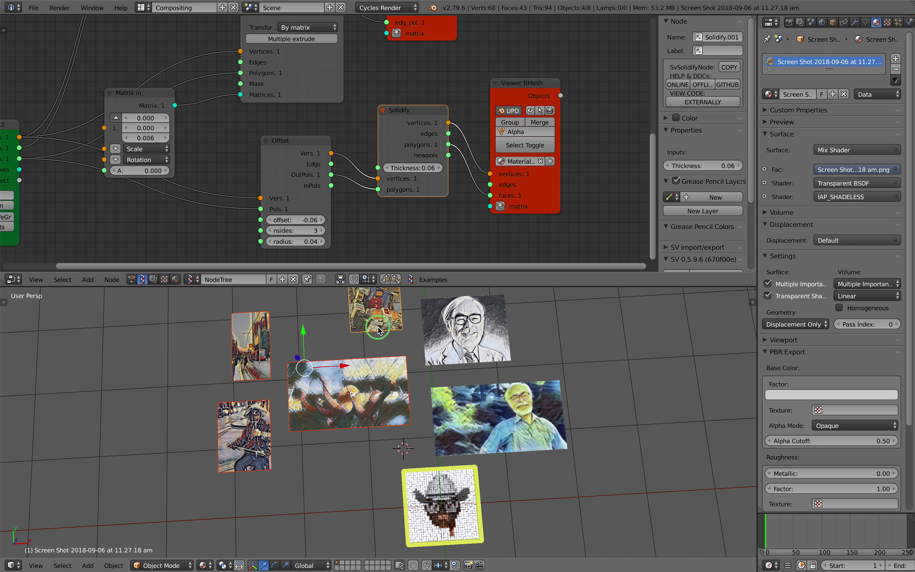
shift+right_click(478, 425)
shift+right_click(449, 497)
middle_drag(482, 448, 480, 437)
scroll(162, 114, down, 2)
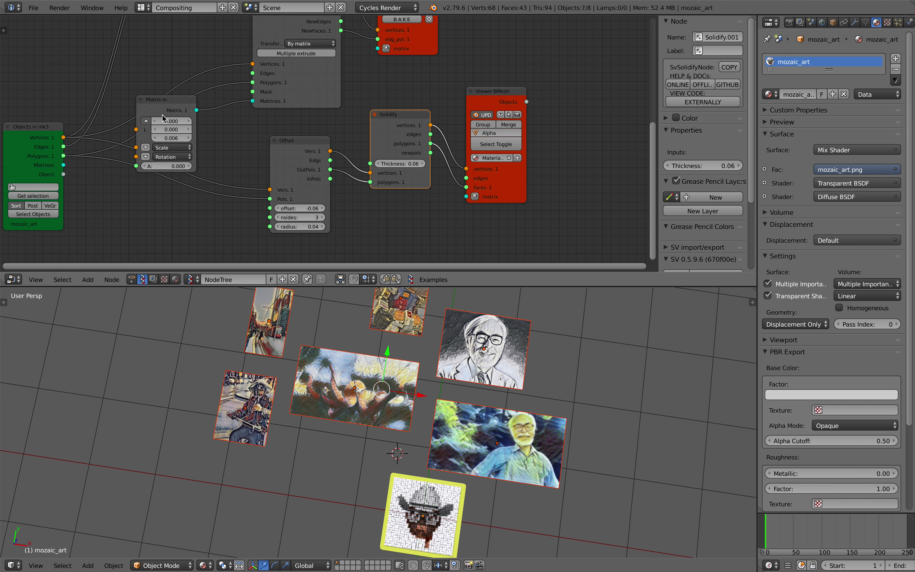
- Load the seven selected planes into the Objects in node
middle_drag(162, 114, 351, 119)
scroll(351, 118, up, 3)
click(197, 212)
middle_drag(443, 488, 462, 462)
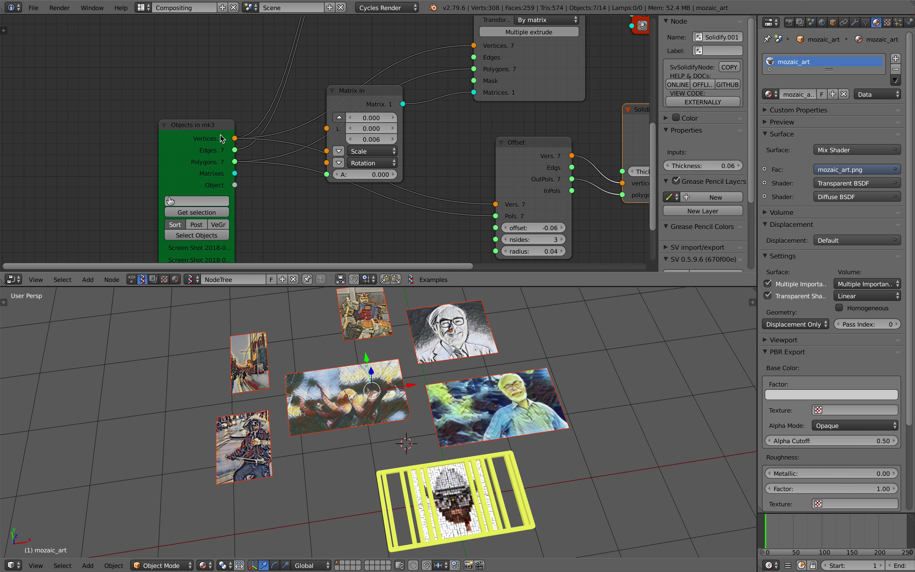
- Move the Objects in node farther away from Matrix in and Offset to free space for another node
drag(220, 135, 185, 210)
middle_drag(208, 201, 175, 153)
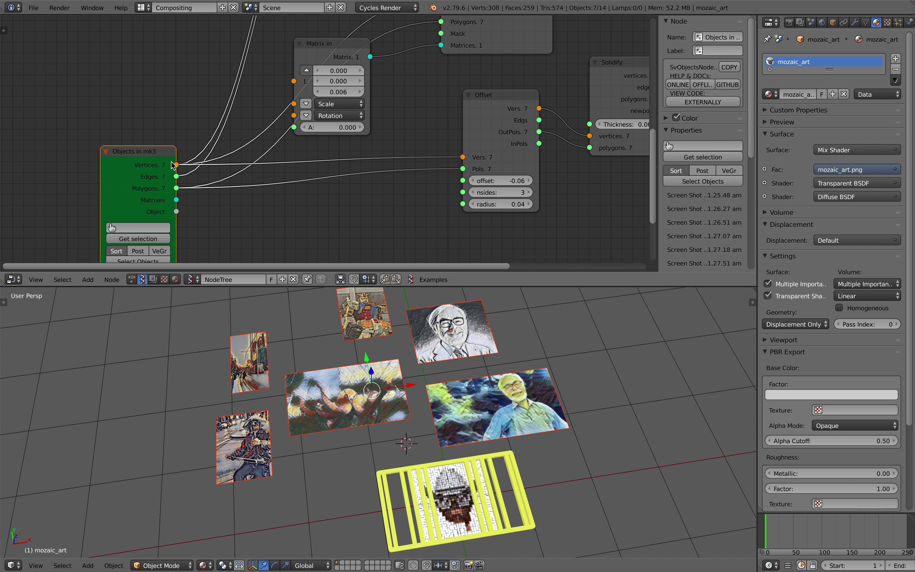
drag(171, 162, 123, 166)
scroll(126, 183, down, 2)
middle_drag(147, 173, 127, 176)
key(ctrl+s)
click(126, 176)
middle_drag(205, 199, 251, 206)
scroll(255, 213, down, 1)
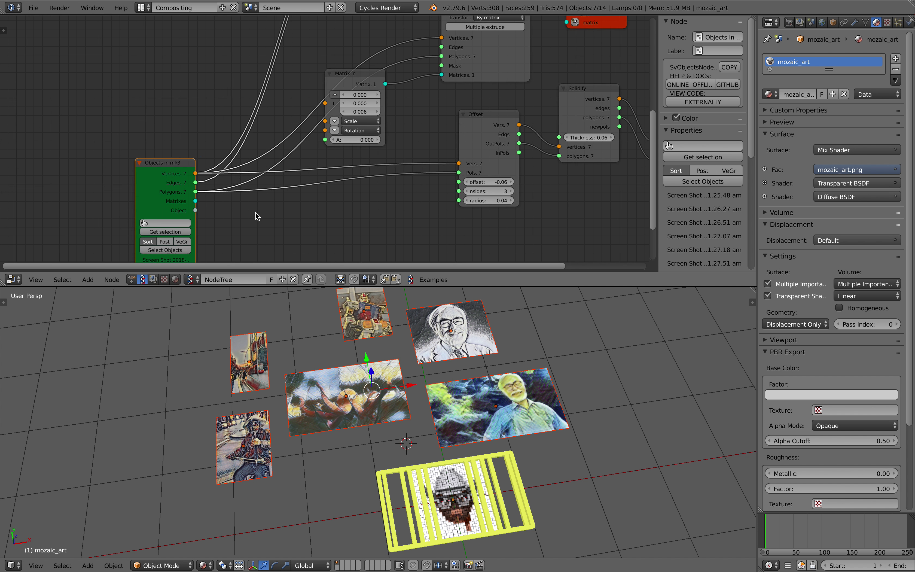
scroll(256, 213, down, 1)
drag(182, 174, 158, 175)
key(ctrl+s)
click(166, 180)
scroll(254, 214, up, 2)
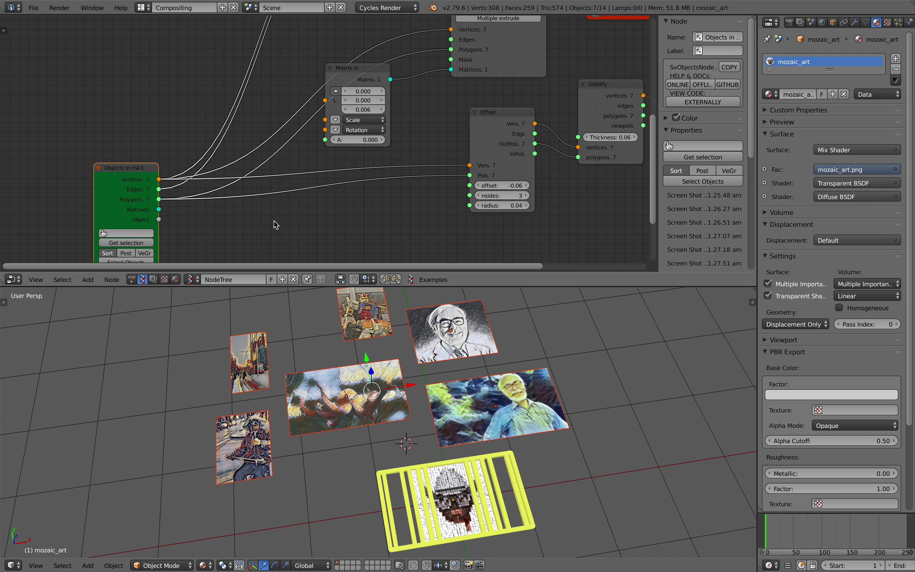
- Add a Matrix Apply (verts) node between Objects in and Offset
key(alt+space)
text(appl)
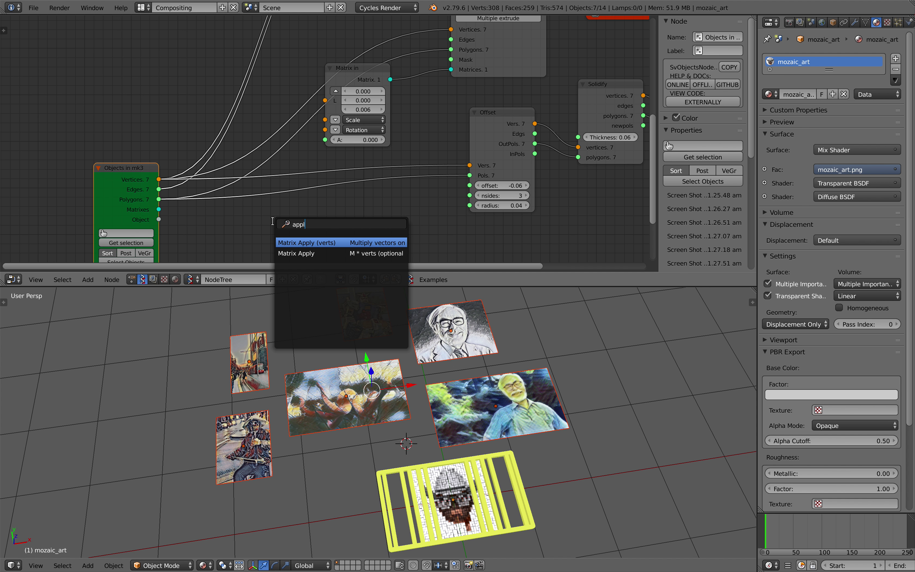
key(Return)
click(273, 222)
middle_drag(289, 215, 308, 194)
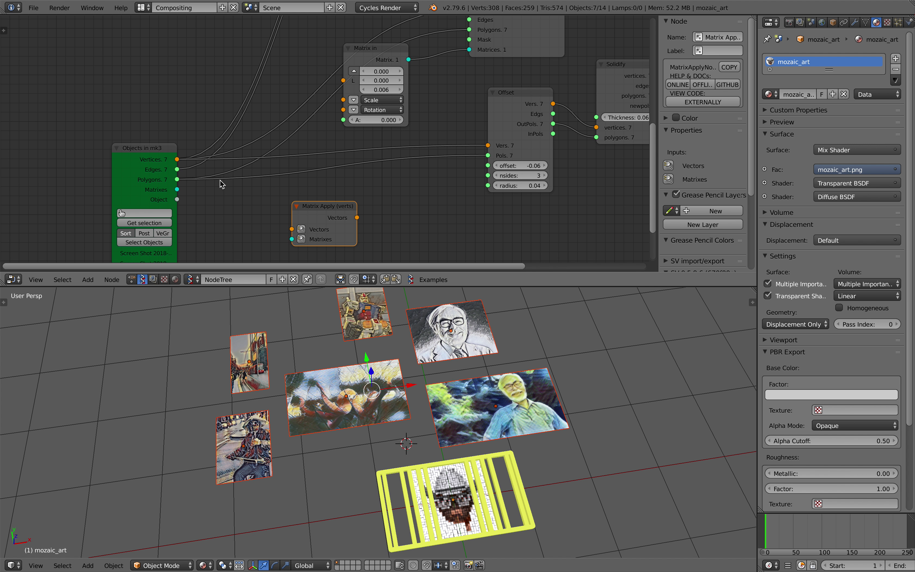
- Feed the Objects in vertices and matrixes into Matrix Apply, and connect its Vectors output to Offset's Vers input
drag(177, 189, 218, 207)
drag(291, 241, 177, 160)
drag(357, 218, 488, 145)
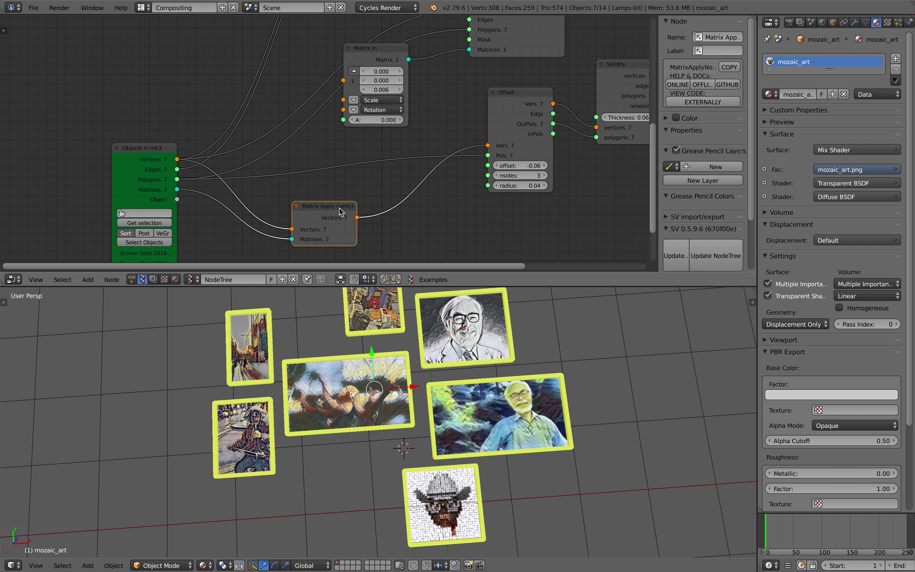
- Connect the Matrix Apply node's Vectors output to Extrude Region's Vertices input
drag(354, 204, 336, 186)
middle_drag(336, 186, 325, 227)
scroll(335, 203, down, 4)
drag(318, 230, 319, 226)
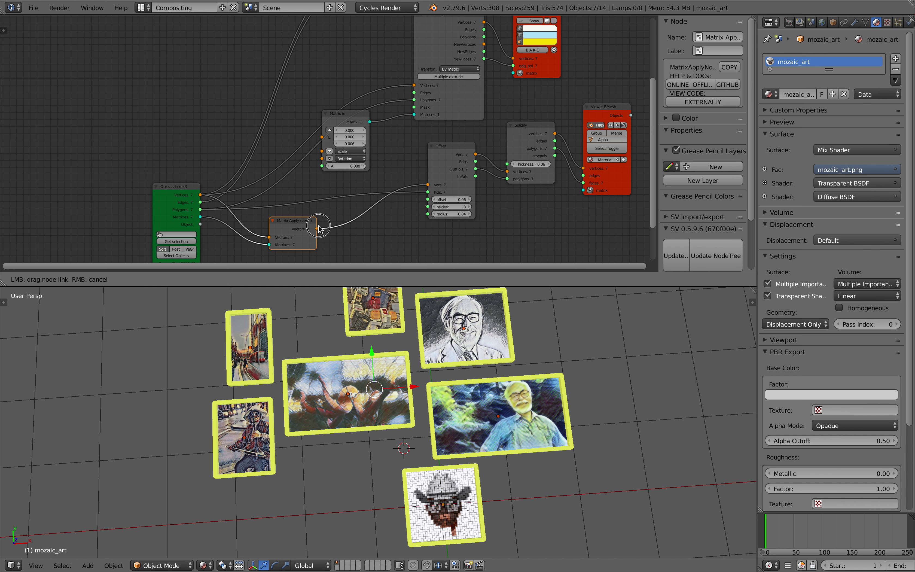
drag(404, 99, 414, 85)
- Move Matrix Apply up near the Offset line and Extrude Region nodes and link its Vectors output to Offset line's Vers input
drag(312, 234, 251, 75)
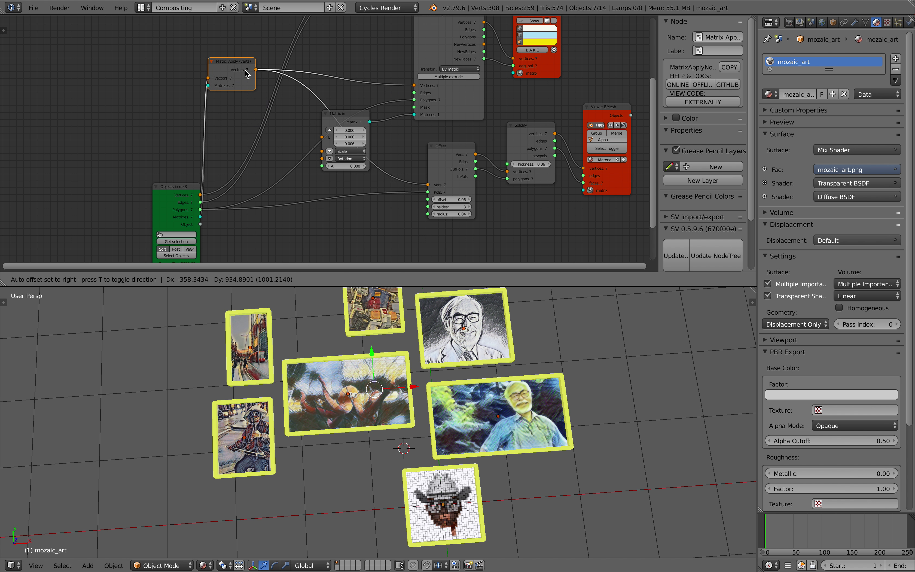
middle_drag(251, 74, 234, 190)
drag(240, 185, 330, 98)
drag(226, 176, 240, 140)
- Move the Objects in node farther away from the rest of the node tree
middle_drag(235, 228, 271, 71)
scroll(231, 189, down, 2)
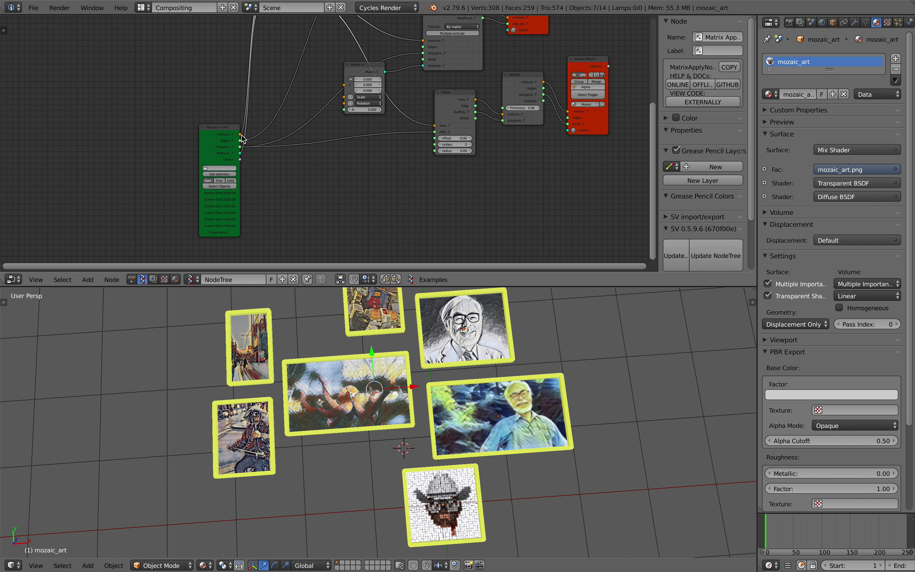
drag(230, 132, 112, 143)
middle_drag(135, 132, 139, 179)
middle_drag(280, 141, 284, 158)
- Select the frame around the wide colour portrait and change its Diffuse BSDF colour to bright green
middle_drag(352, 236, 330, 220)
middle_drag(472, 406, 461, 395)
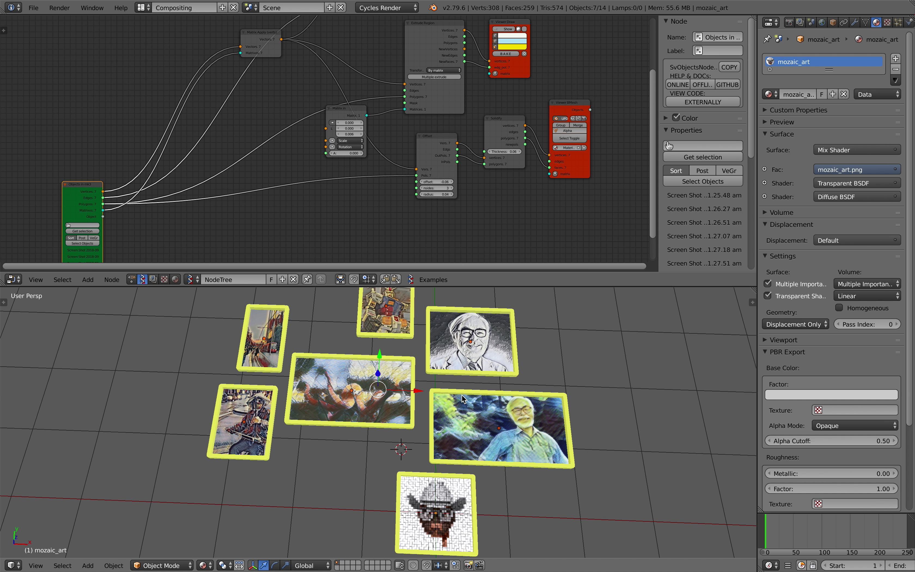
middle_drag(507, 191, 410, 192)
right_click(546, 397)
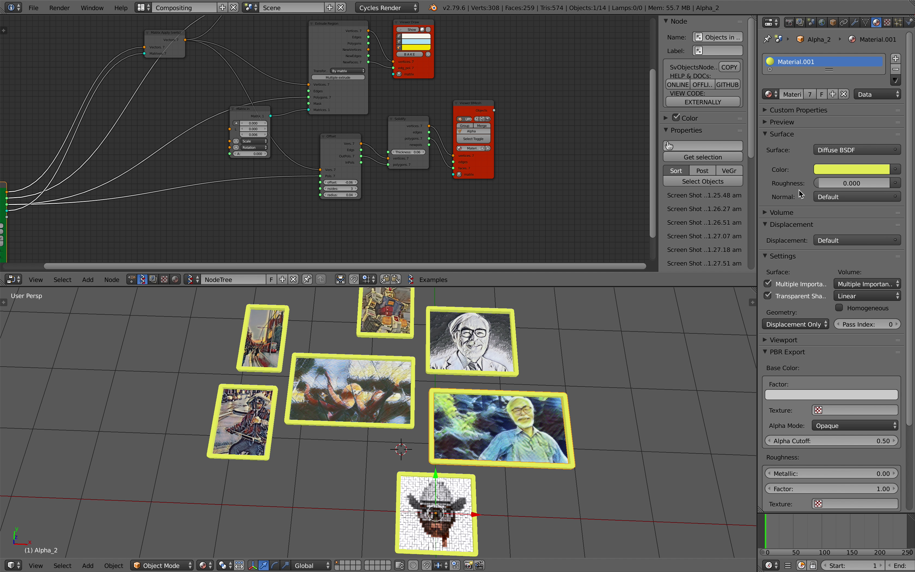
click(853, 170)
drag(834, 76, 822, 35)
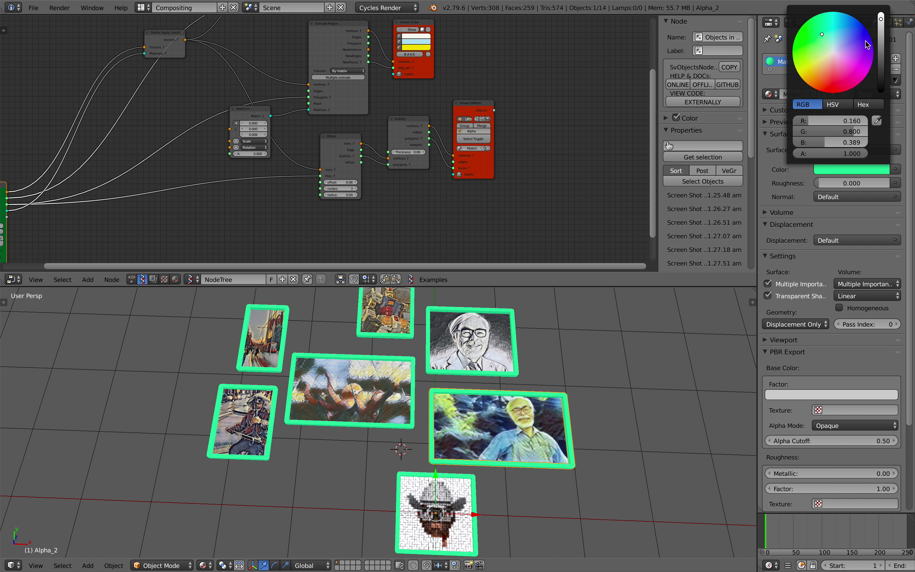
drag(881, 29, 881, 22)
middle_drag(521, 297, 517, 330)
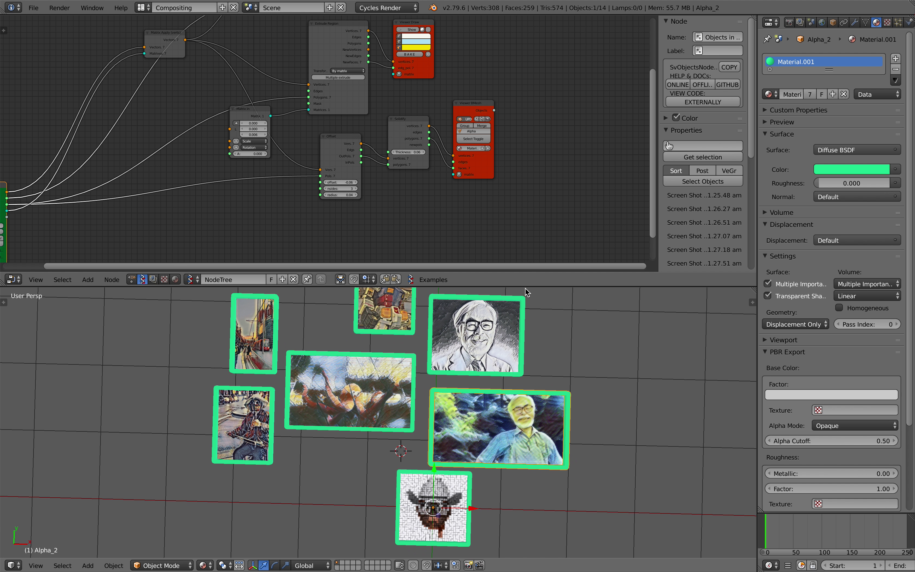
- Enlarge the 3D viewport and save the blend file over the existing one
drag(526, 287, 526, 129)
middle_drag(492, 311, 437, 366)
key(ctrl+s)
click(436, 349)
- Move every image plane except the mosaic portrait to a new position, and set the timeline to frame 39 to refresh the frames
scroll(435, 360, up, 1)
right_click(503, 365)
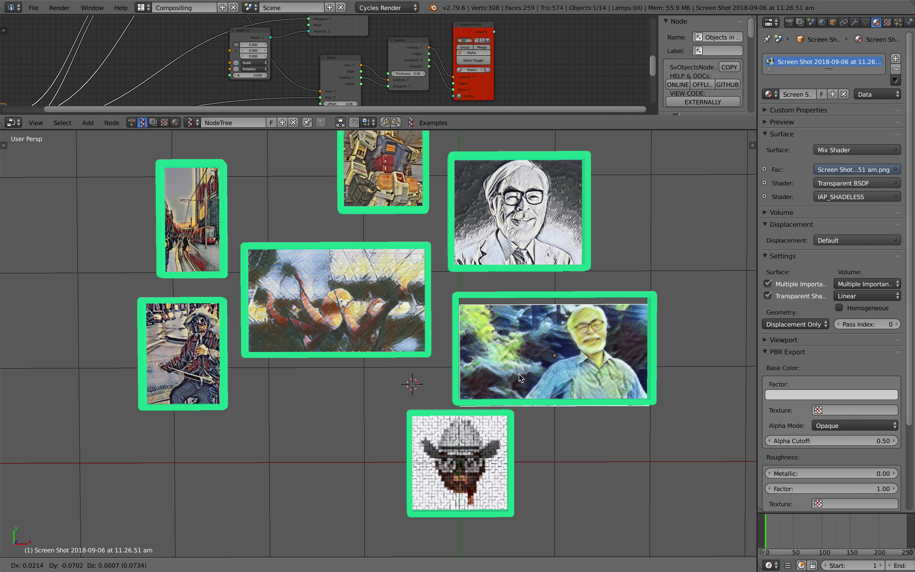
key(g)
right_drag(370, 331, 379, 393)
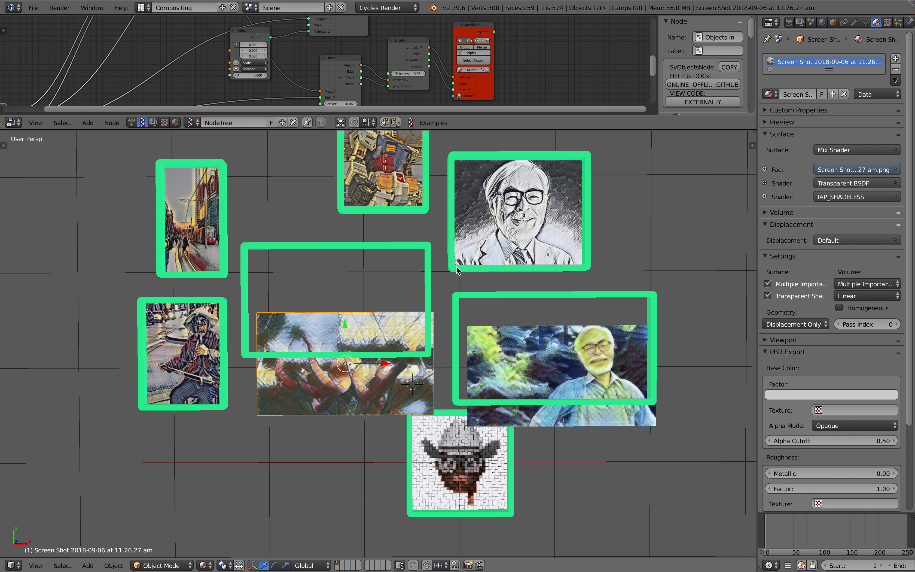
mouse_move(470, 234)
right_down()
mouse_move(444, 226)
mouse_move(417, 252)
right_up()
right_drag(378, 200, 351, 214)
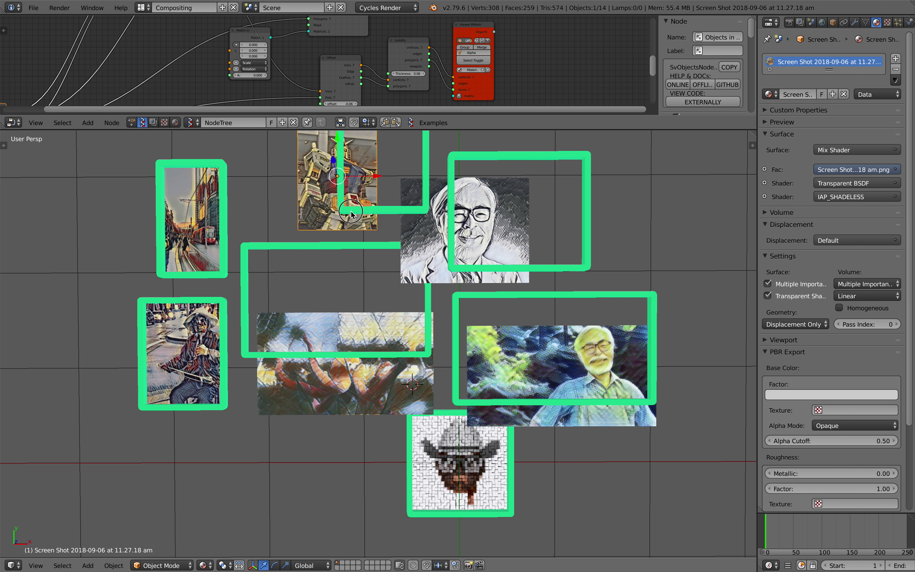
right_drag(204, 241, 284, 218)
right_drag(181, 359, 219, 408)
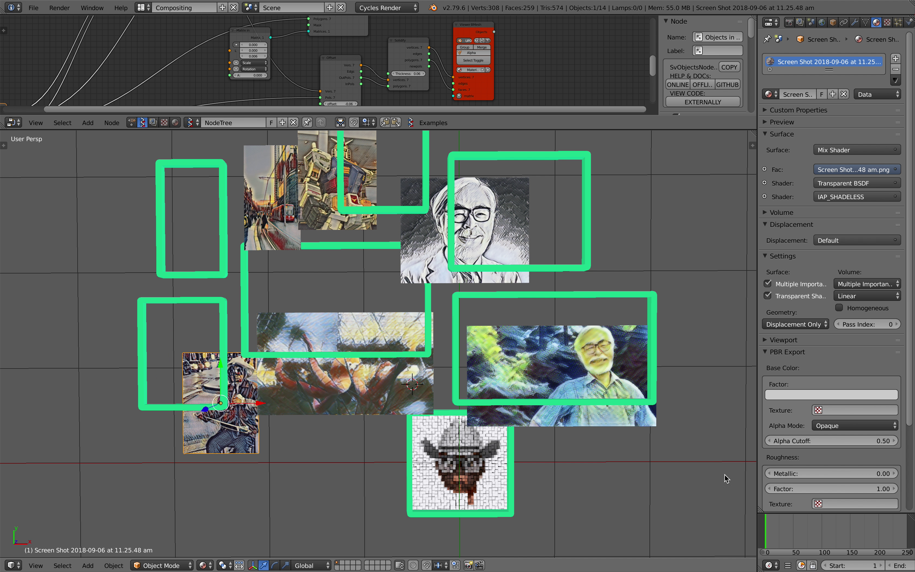
click(787, 530)
shift+middle_drag(475, 359, 473, 370)
middle_drag(280, 372, 287, 325)
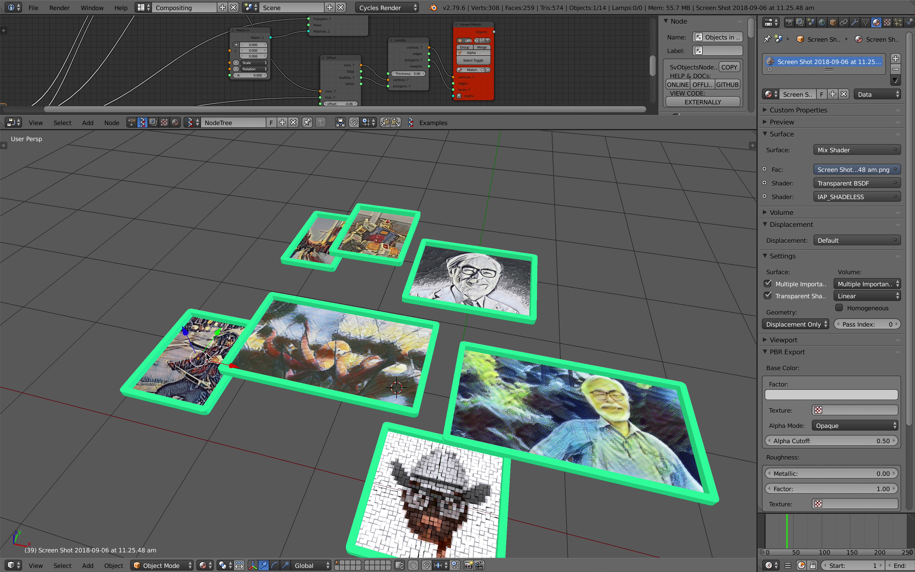
- Move the street musician plane clear of the wide central picture and scrub the timeline to frame 0 to update its frame
right_drag(205, 344, 193, 313)
middle_drag(245, 314, 257, 365)
key(g)
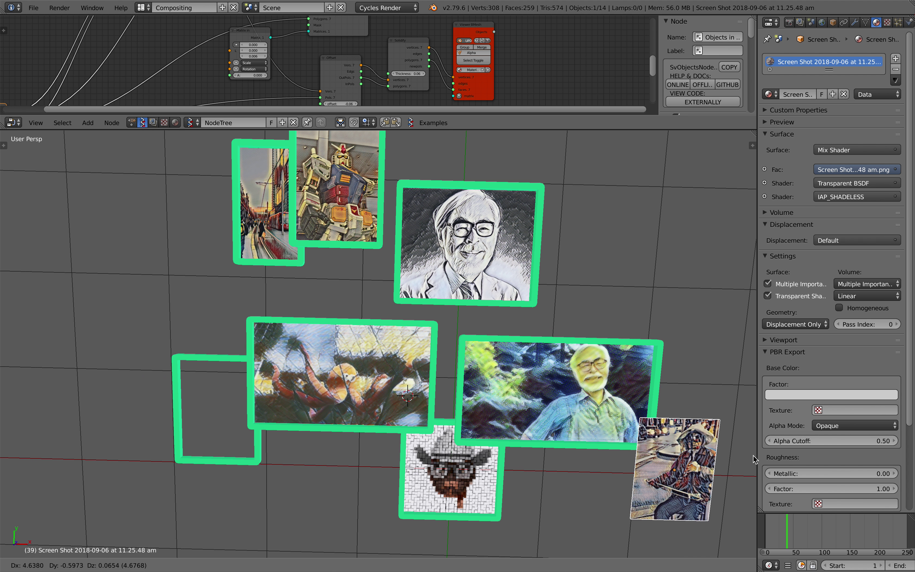
click(237, 366)
click(786, 528)
drag(787, 529, 785, 529)
- Move the wide colour portrait plane higher, clear of the mosaic picture
middle_drag(505, 426, 482, 406)
right_drag(478, 406, 501, 369)
right_click(497, 285)
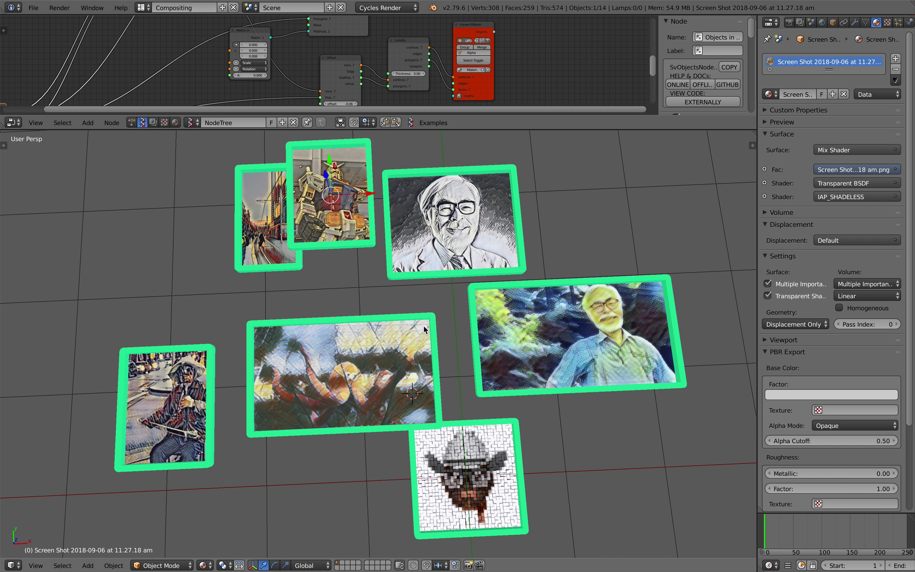
- Select all pictures and frames and rotate them 90° about the global X axis so they stand upright
middle_drag(424, 329, 455, 364)
key(a)
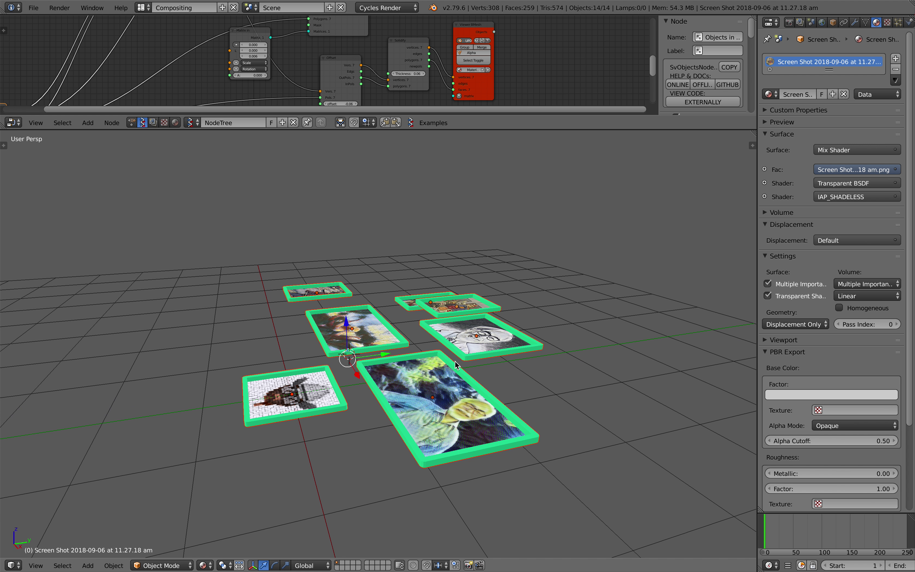
key(r)
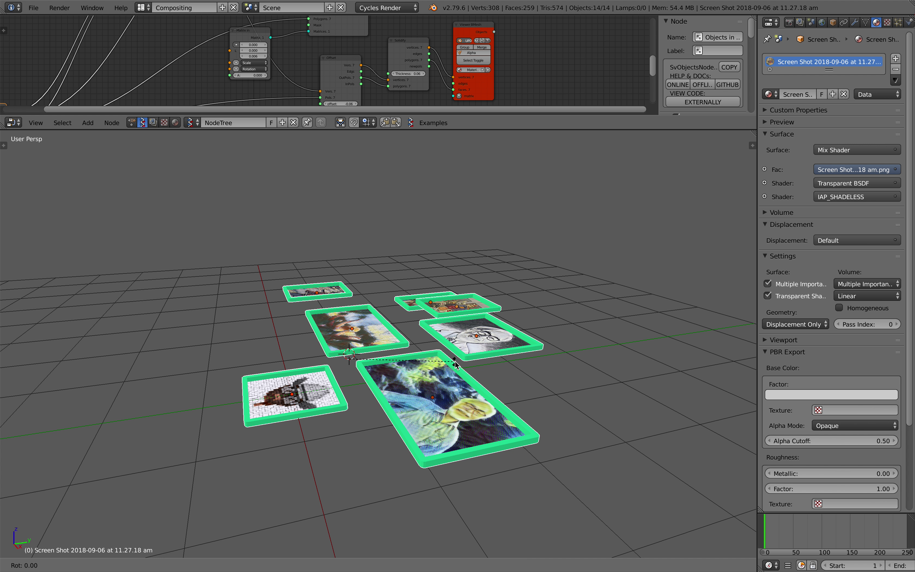
mouse_move(412, 313)
text(90)
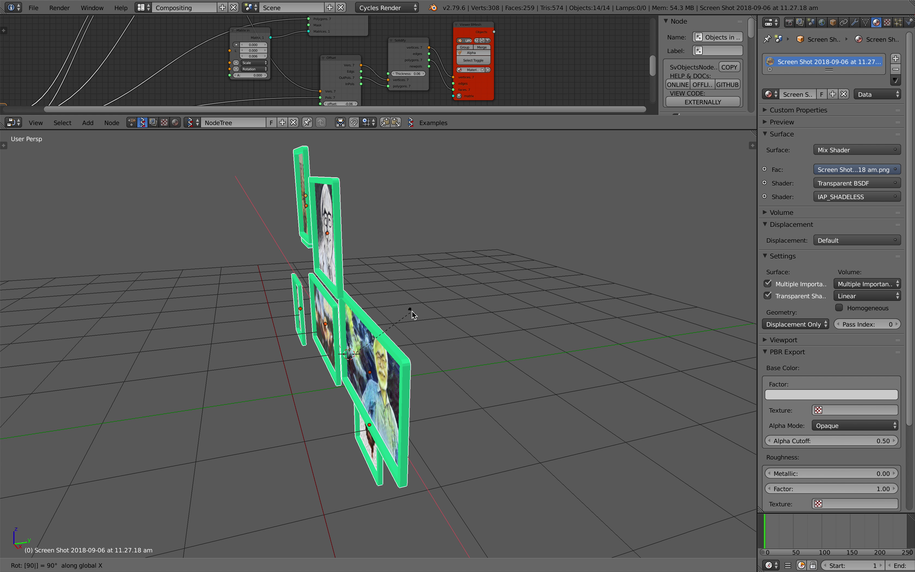
key(Return)
middle_drag(412, 311, 528, 335)
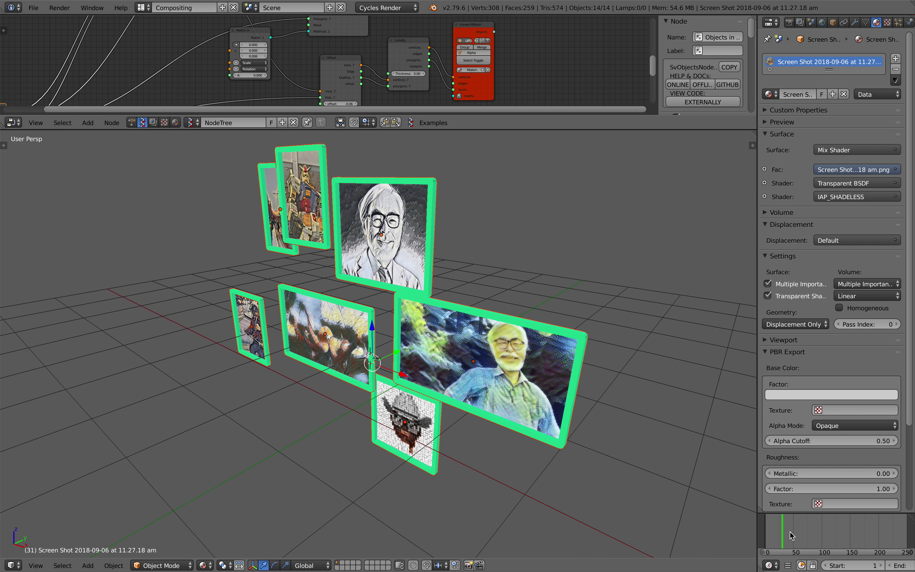
- Deselect everything and scrub the timeline to frame 96 to refresh the frames on the upright pictures
click(792, 535)
key(a)
middle_drag(711, 478, 527, 361)
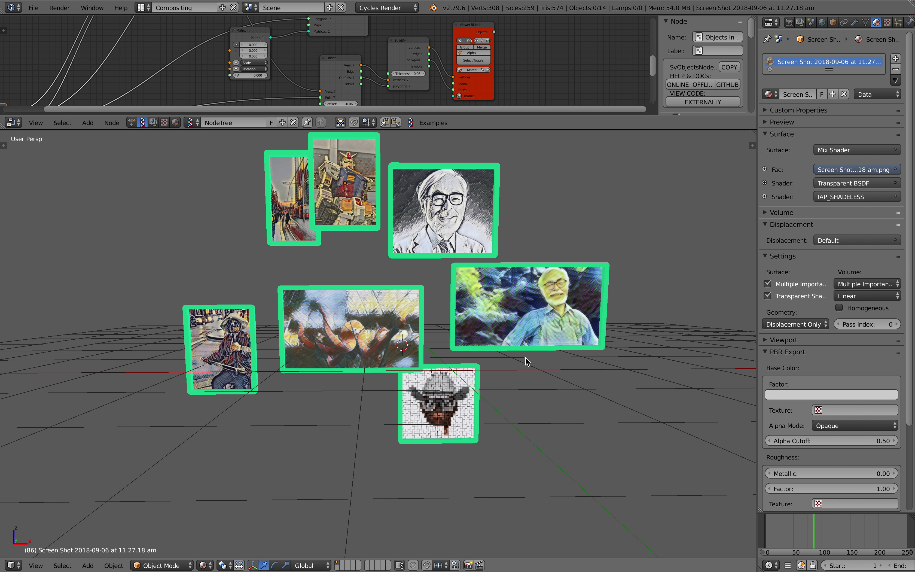
mouse_move(827, 535)
mouse_down()
mouse_move(811, 535)
mouse_move(819, 534)
mouse_up()
middle_drag(481, 356, 512, 328)
- Enlarge the node editor and set the thickness of the Solidify node feeding Viewer BMesh to 0.12
drag(372, 130, 389, 189)
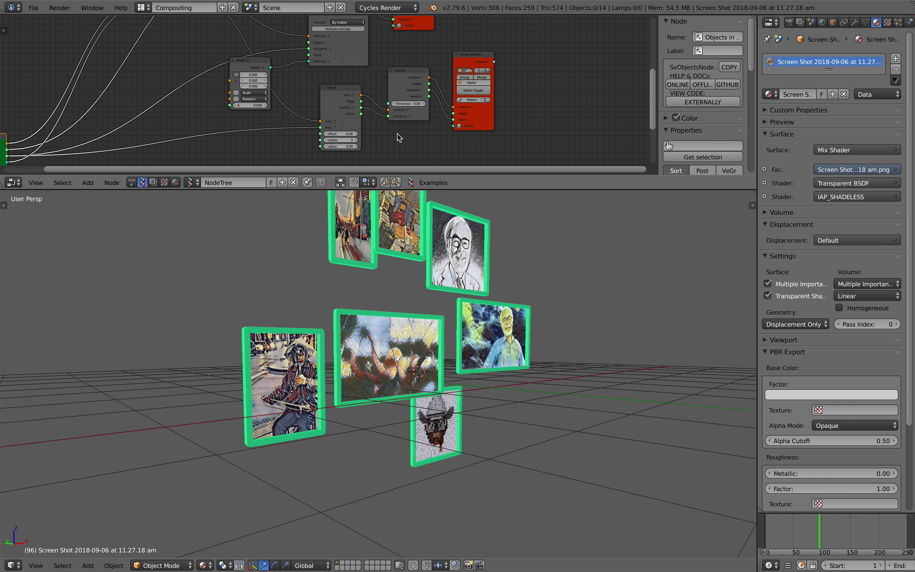
mouse_move(438, 111)
mouse_down()
mouse_move(462, 111)
mouse_move(448, 111)
mouse_up()
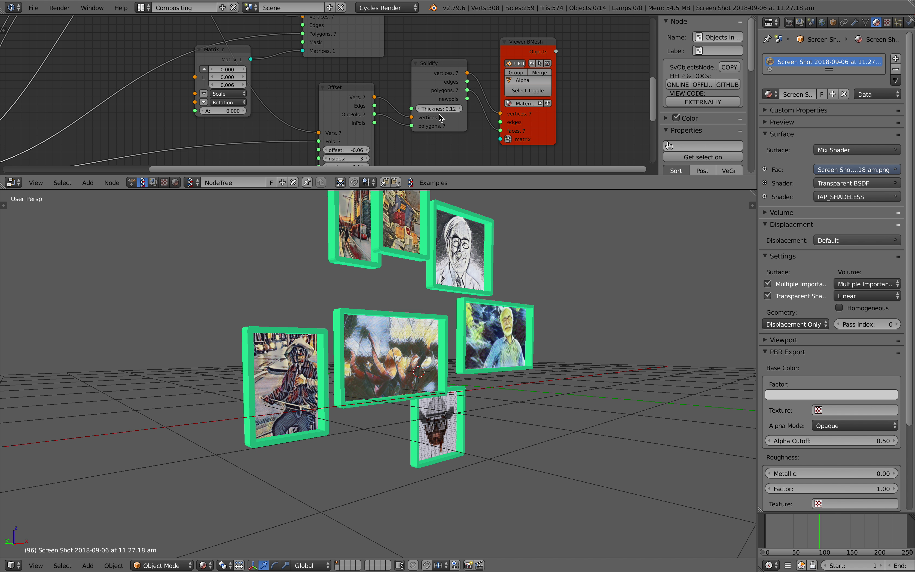
middle_drag(470, 91, 427, 125)
click(391, 148)
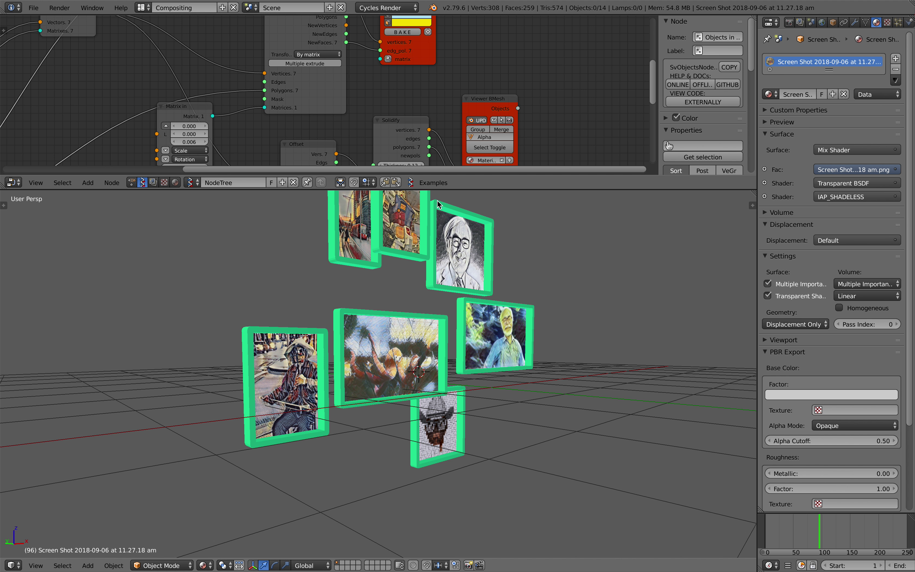
- Hide the Viewer BMesh frames and show the yellow Viewer Draw preview of Extrude Region
middle_drag(486, 113, 484, 125)
click(492, 131)
middle_drag(460, 67, 447, 140)
click(394, 68)
- Toggle the display of the Viewer Draw node on the Offset line branch and enlarge the node editor
scroll(468, 57, up, 4)
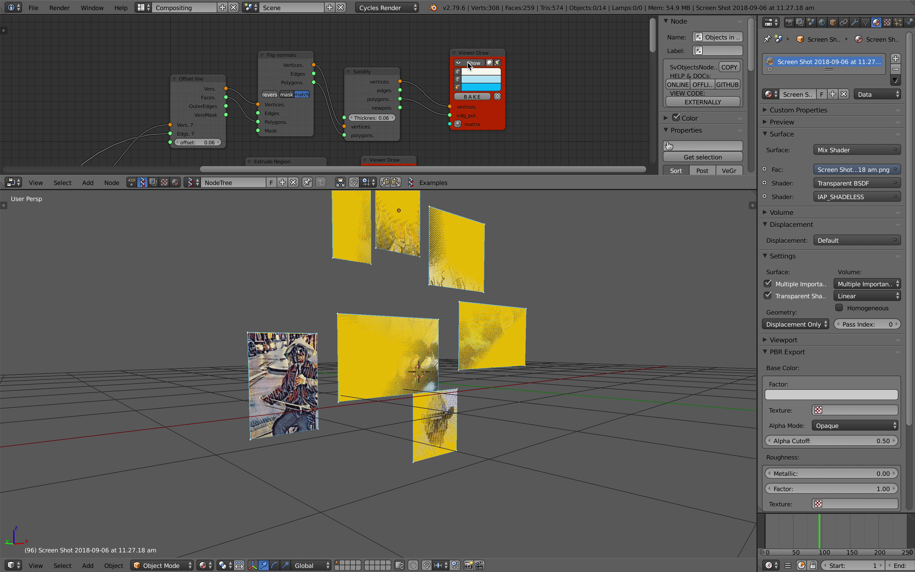
click(469, 63)
mouse_move(467, 319)
middle_down()
mouse_move(510, 327)
mouse_move(429, 316)
middle_up()
drag(418, 189, 418, 321)
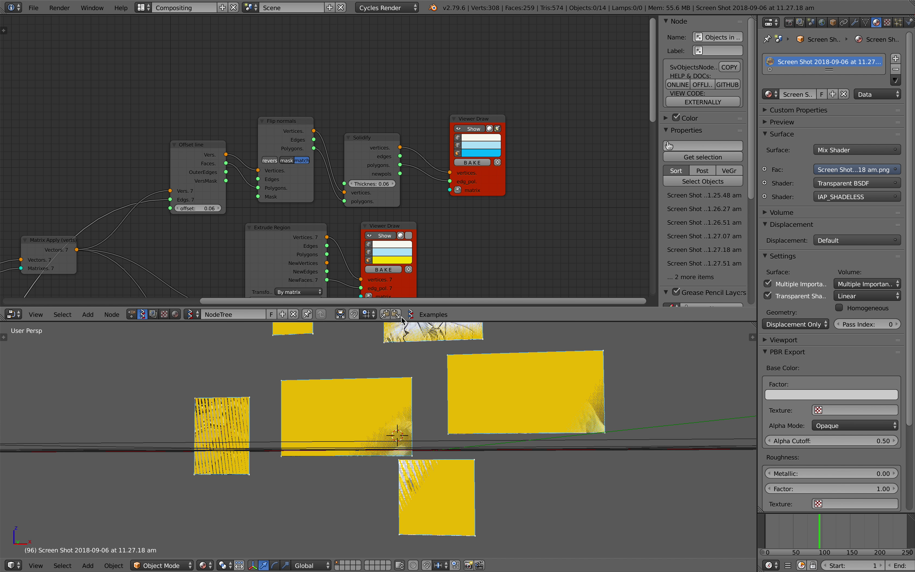
scroll(332, 140, up, 1)
middle_drag(204, 201, 266, 108)
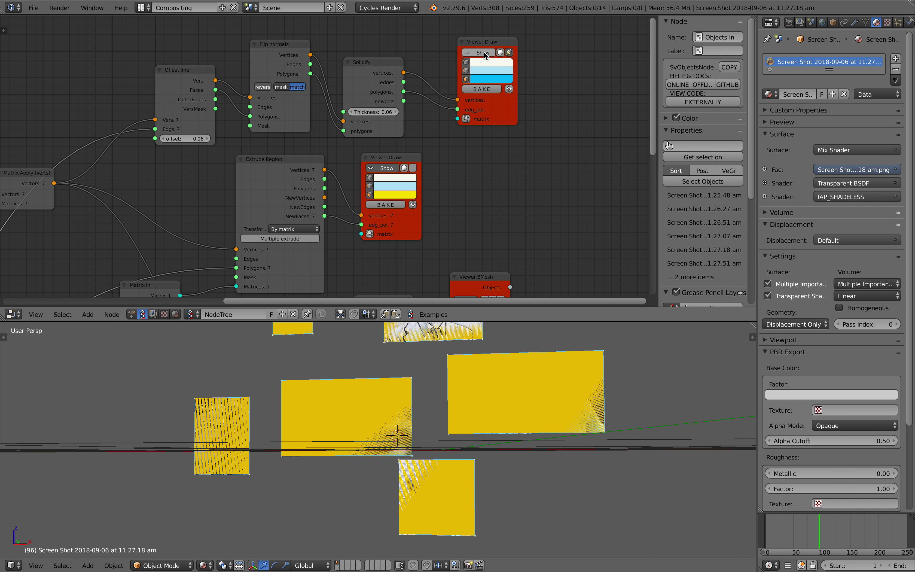
- Hide Extrude Region's yellow preview, show the Viewer BMesh frames again and select the frame around the wide central picture
click(388, 168)
middle_drag(456, 199, 437, 90)
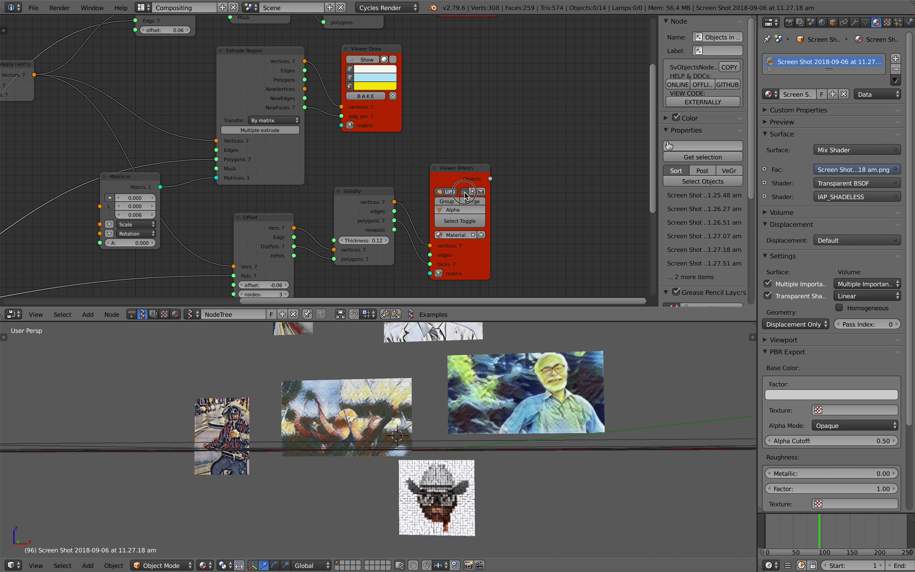
click(465, 192)
mouse_move(469, 398)
middle_down()
mouse_move(497, 400)
mouse_move(484, 402)
middle_up()
scroll(485, 401, up, 2)
right_click(386, 357)
middle_drag(386, 357, 379, 353)
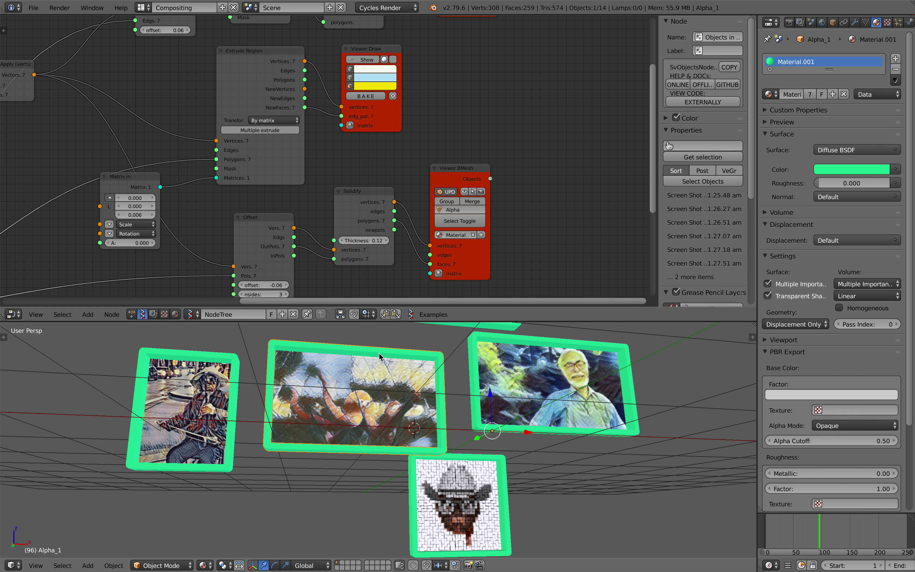
- Enlarge the 3D viewport and move all the pictures with their frames up above the ground grid
drag(389, 321, 389, 140)
scroll(439, 321, down, 4)
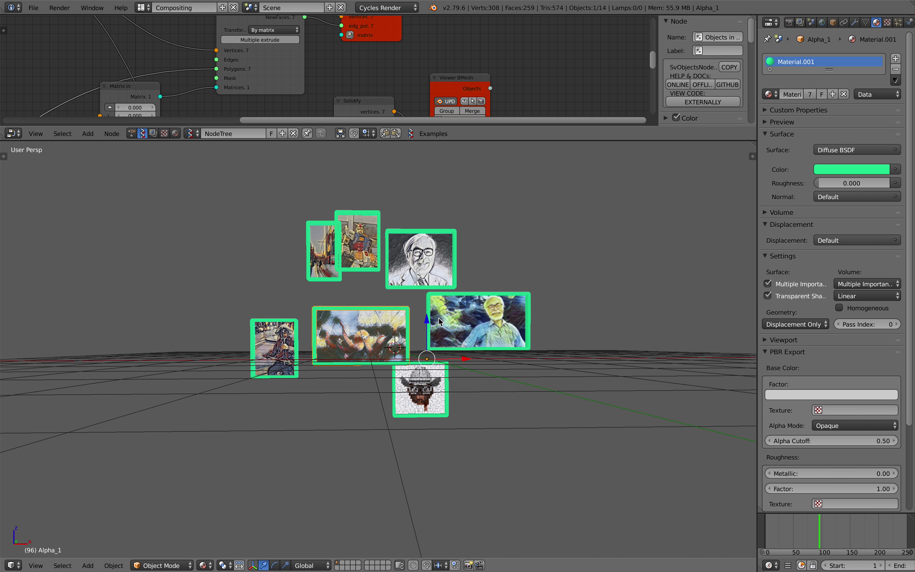
key(a)
key(g)
middle_drag(505, 359, 384, 351)
click(499, 302)
- Enlarge the node editor and move the Objects in node slightly closer to the other nodes
drag(373, 140, 373, 223)
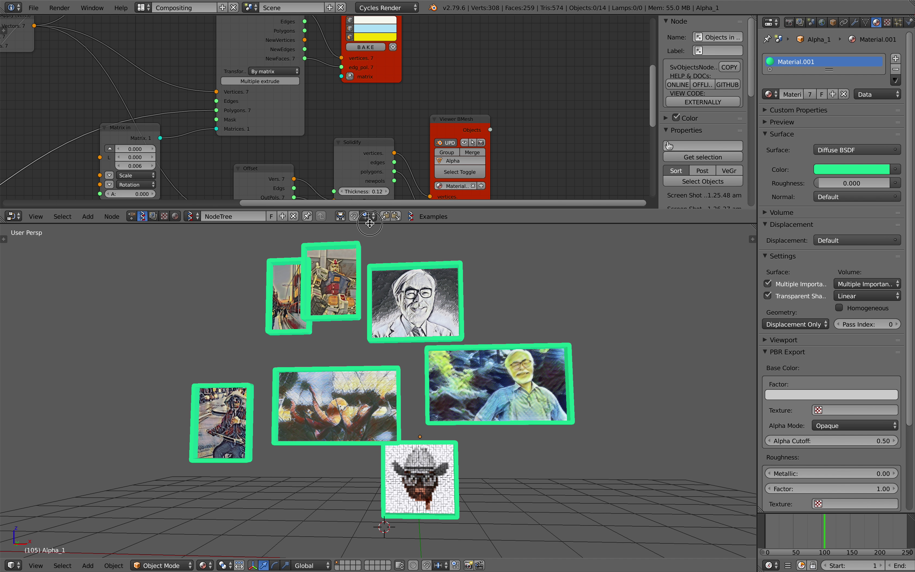
scroll(446, 180, down, 4)
middle_drag(314, 121, 529, 48)
drag(125, 144, 155, 108)
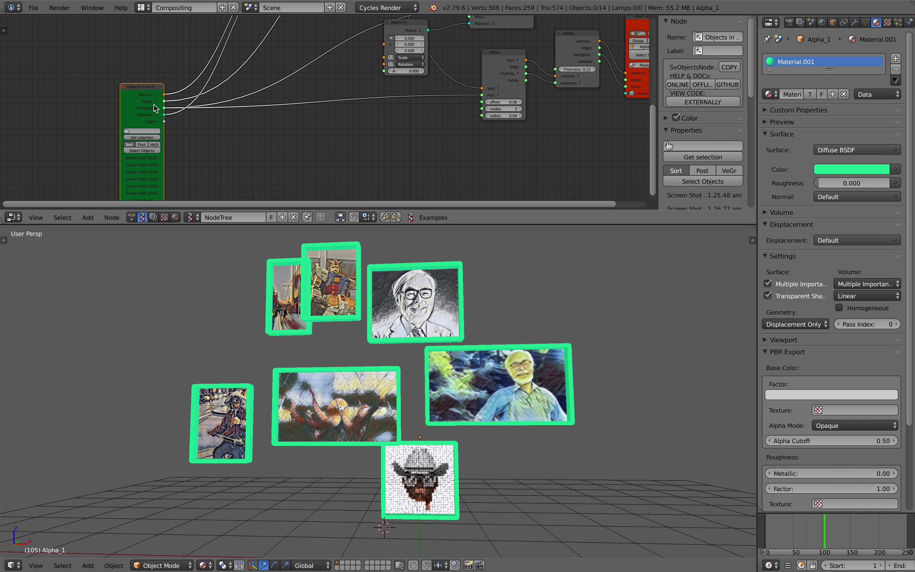
middle_drag(340, 332, 423, 311)
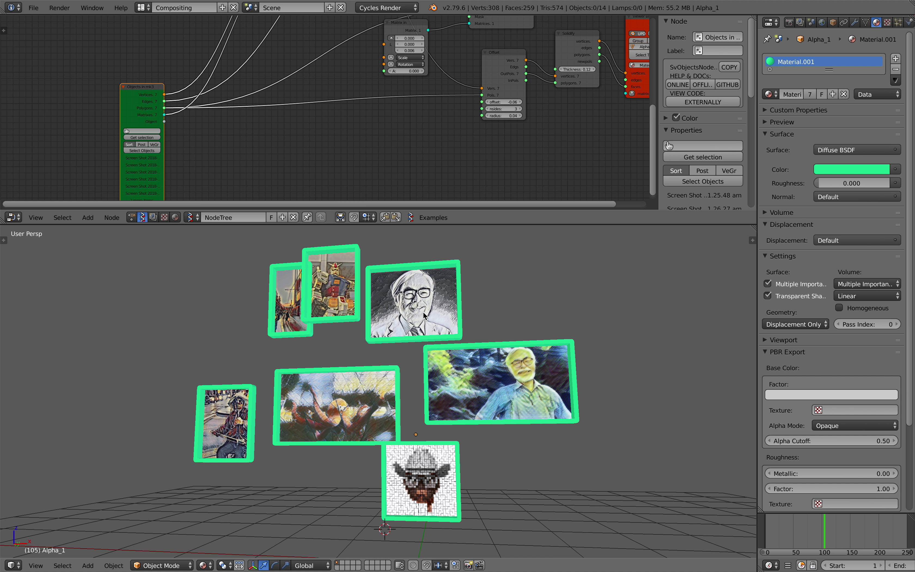
middle_drag(481, 313, 505, 318)
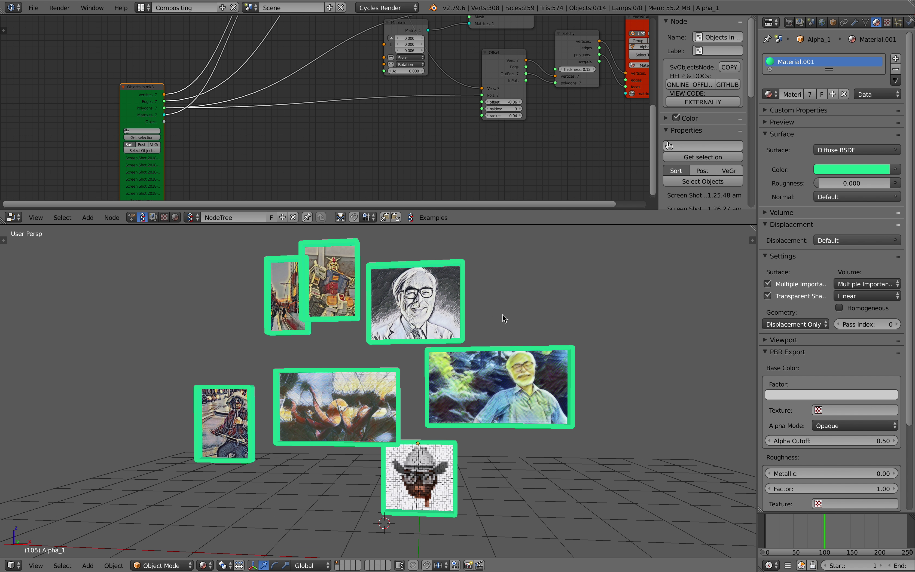